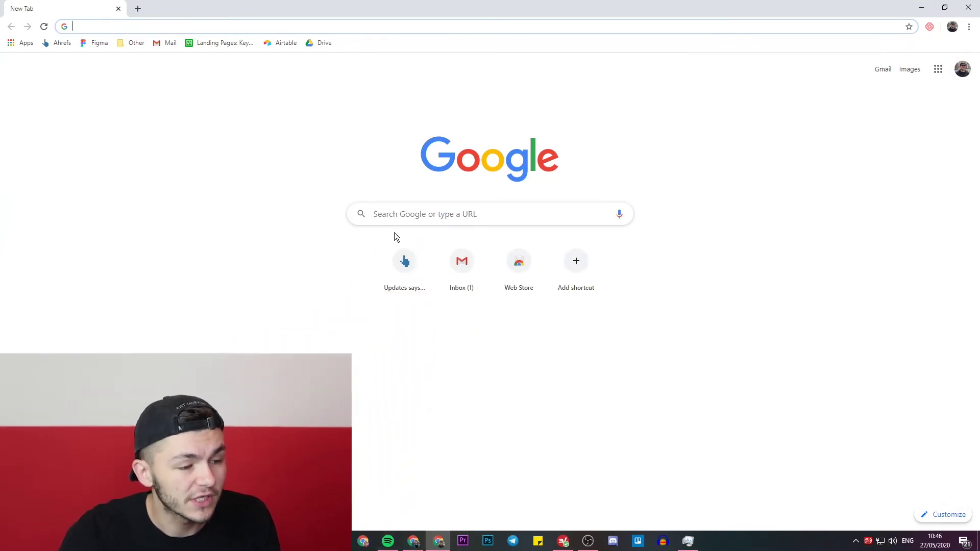
# - Search Google for 'veed' and open the 'VEED - Create, Edit & Share Videos' result
pyautogui.click(381, 216)
pyautogui.write('veed')
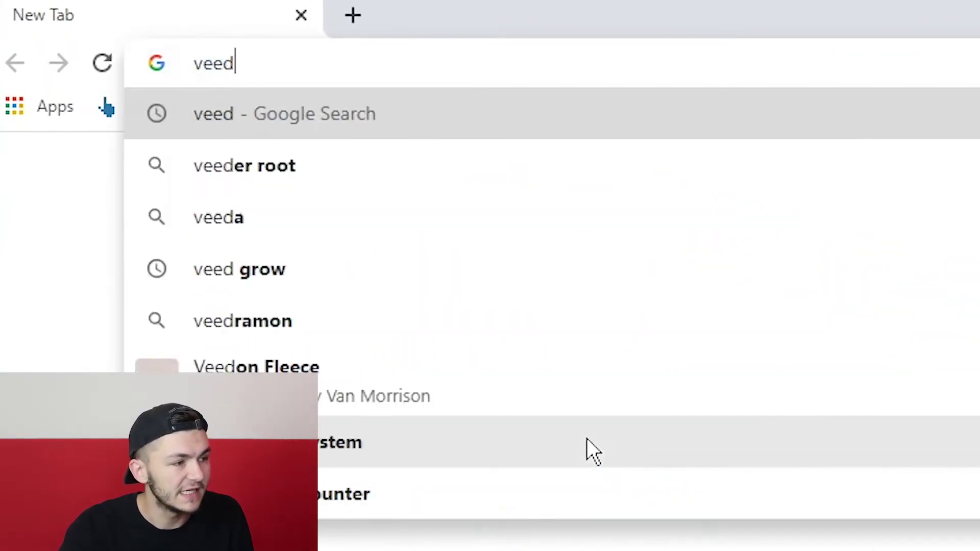
pyautogui.press('Return')
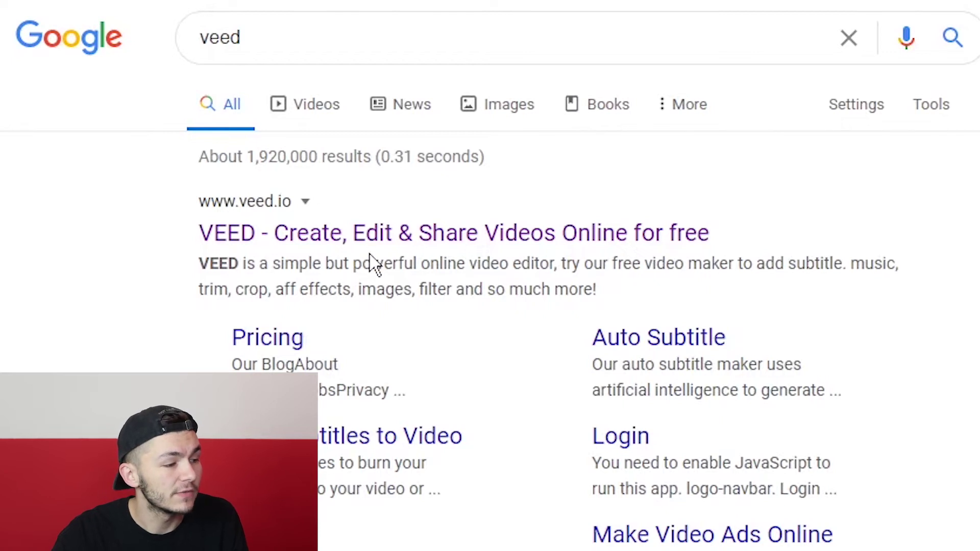
pyautogui.click(436, 236)
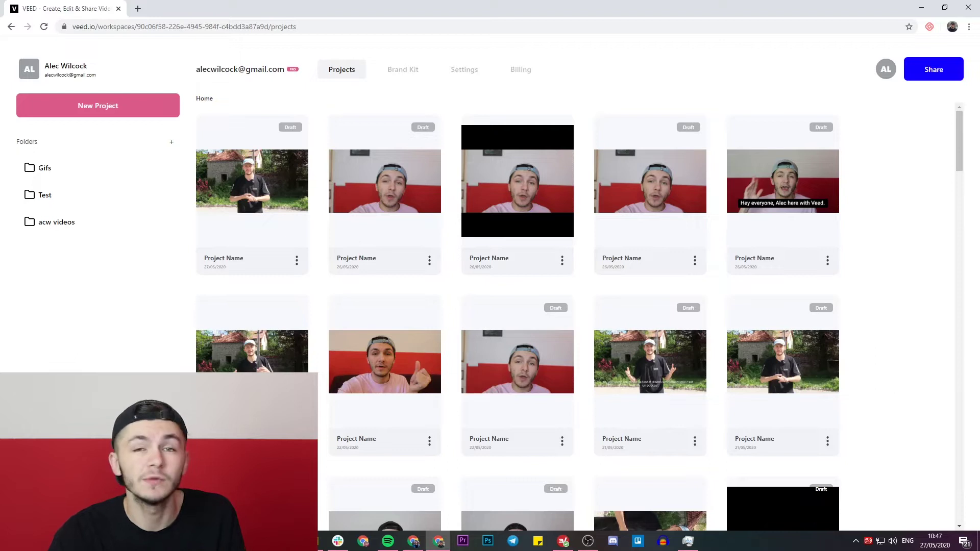
# - Create a new blank project from the VEED dashboard
pyautogui.click(100, 107)
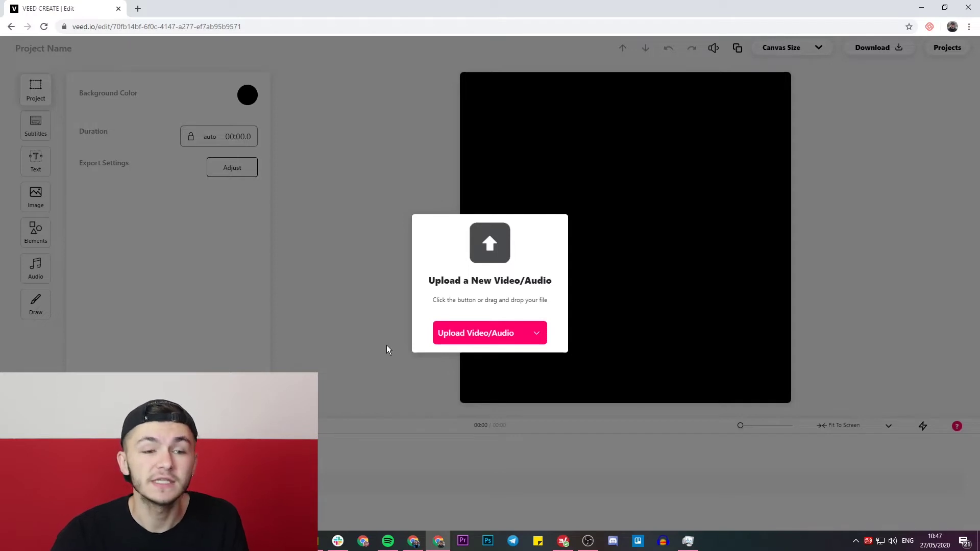
# - Upload 1. Outside.mp4 from the Compilation clips folder and preview the 12.5-second clip
pyautogui.click(472, 332)
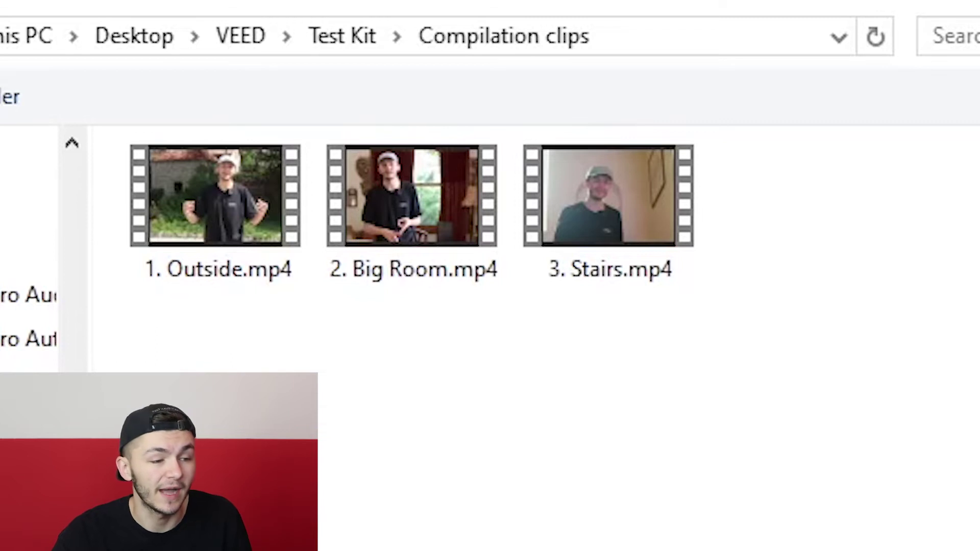
pyautogui.moveTo(233, 238); pyautogui.dragTo(593, 423)
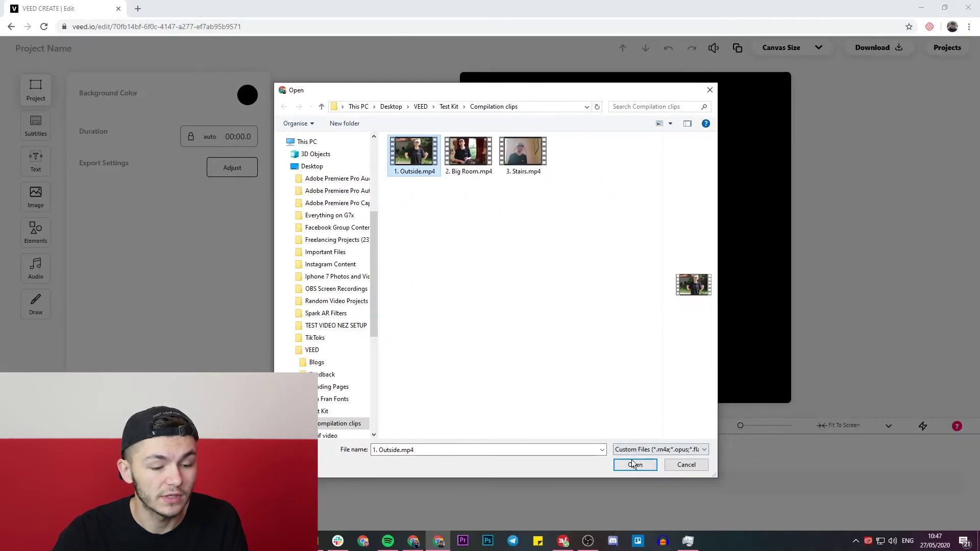
pyautogui.click(633, 463)
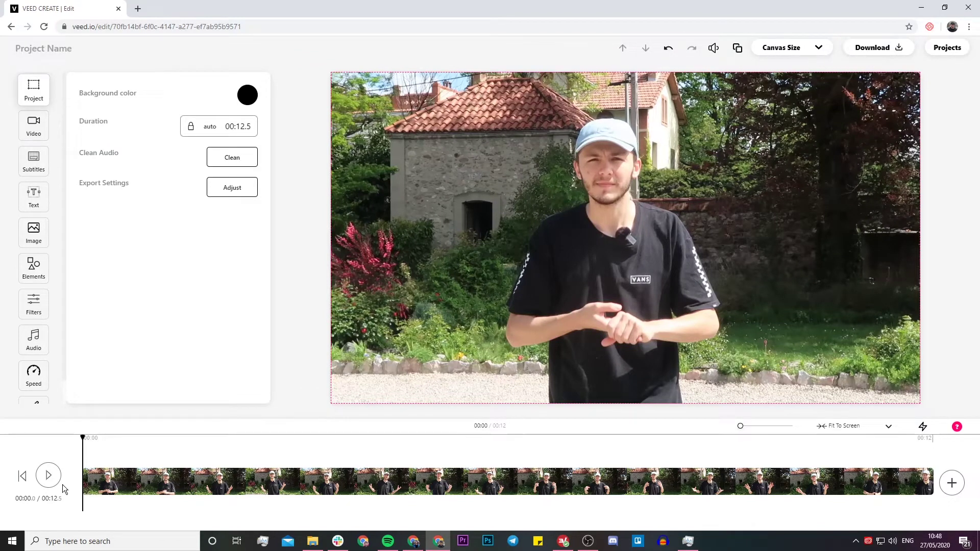
pyautogui.click(49, 476)
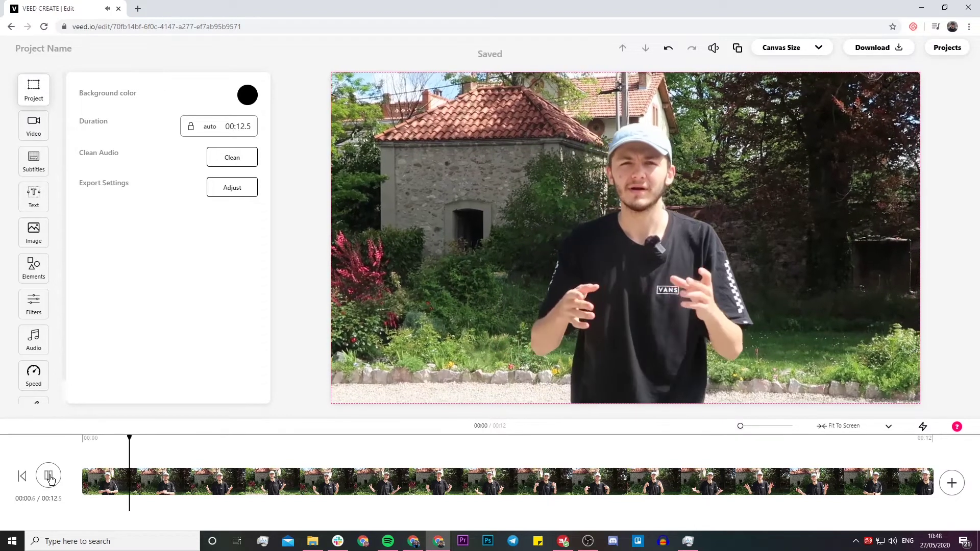
# - Trim one second off the Outside clip's start, leaving 11.5 seconds, and replay it from the start
pyautogui.click(179, 440)
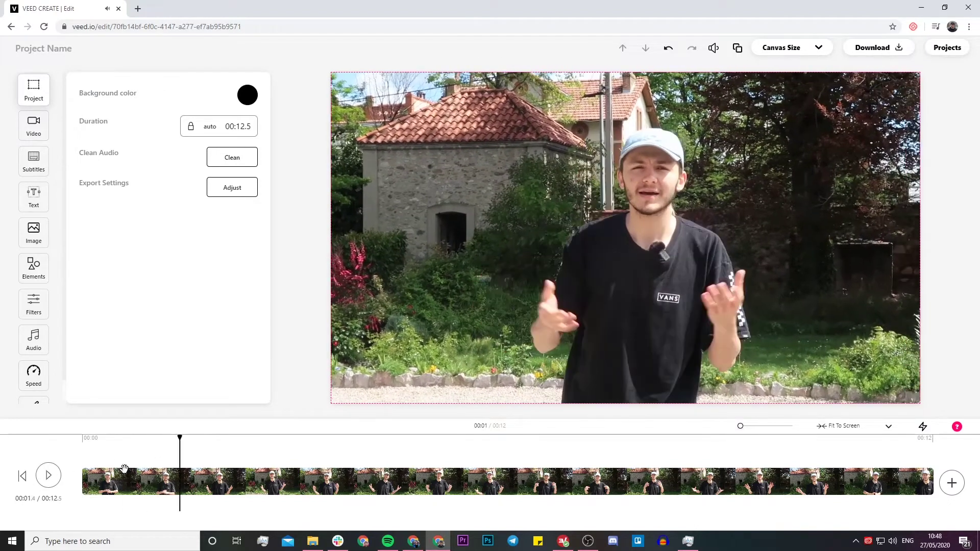
pyautogui.click(83, 482)
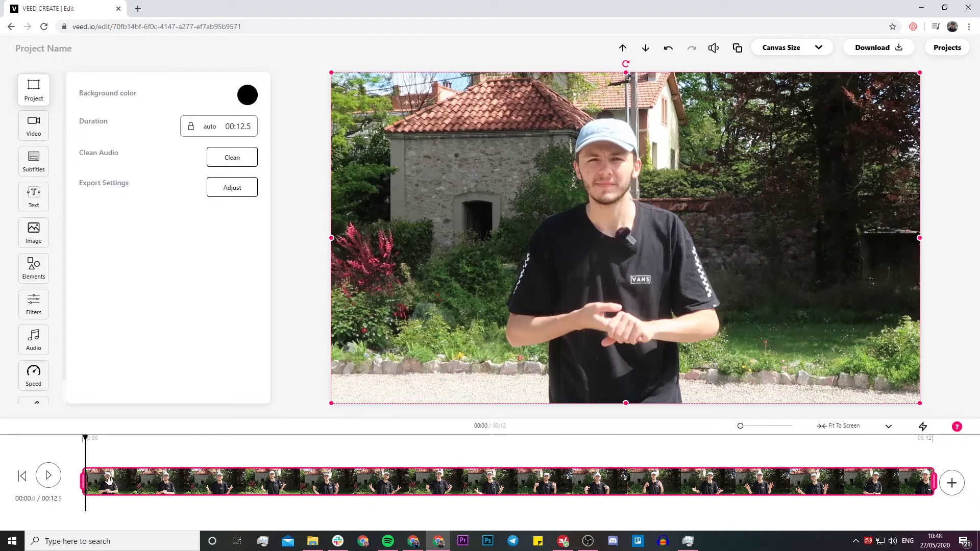
pyautogui.moveTo(83, 483); pyautogui.dragTo(156, 483)
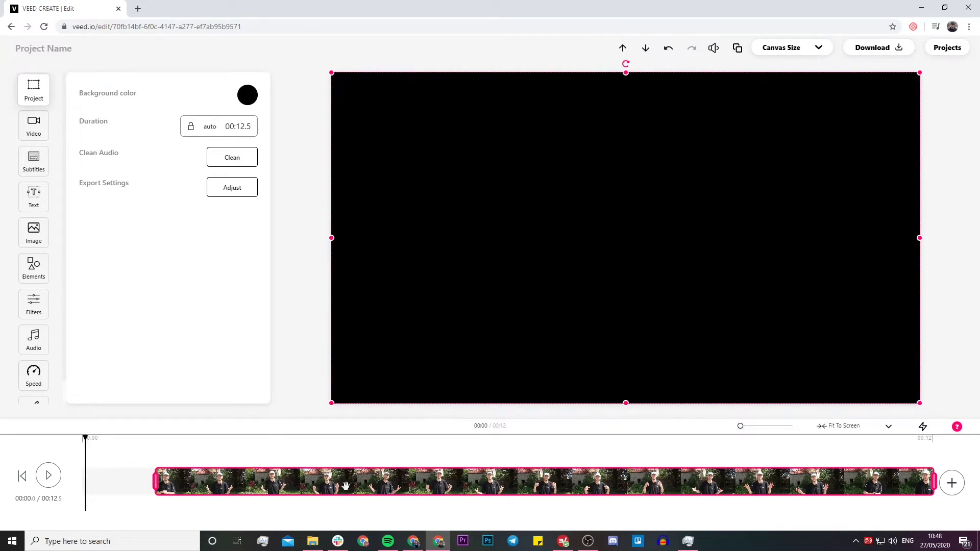
pyautogui.click(346, 485)
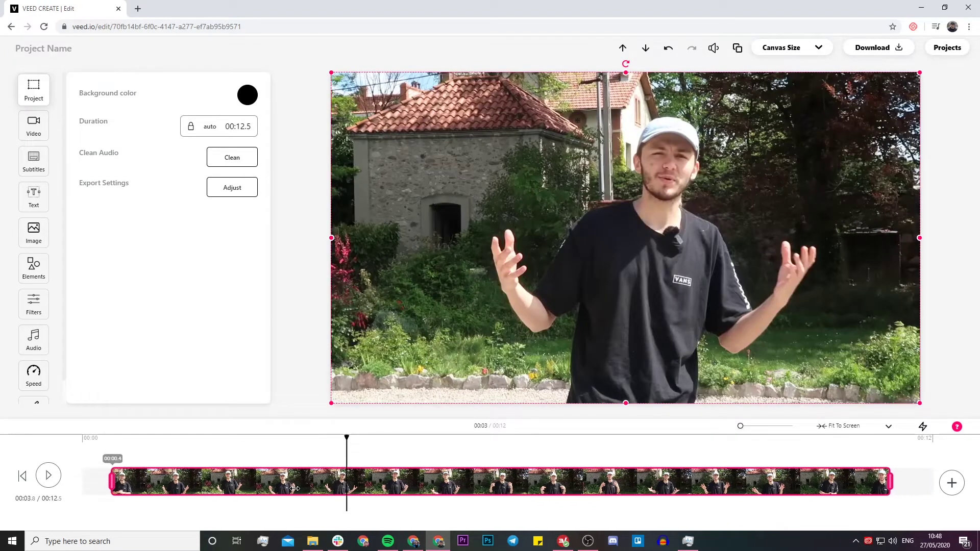
pyautogui.click(82, 443)
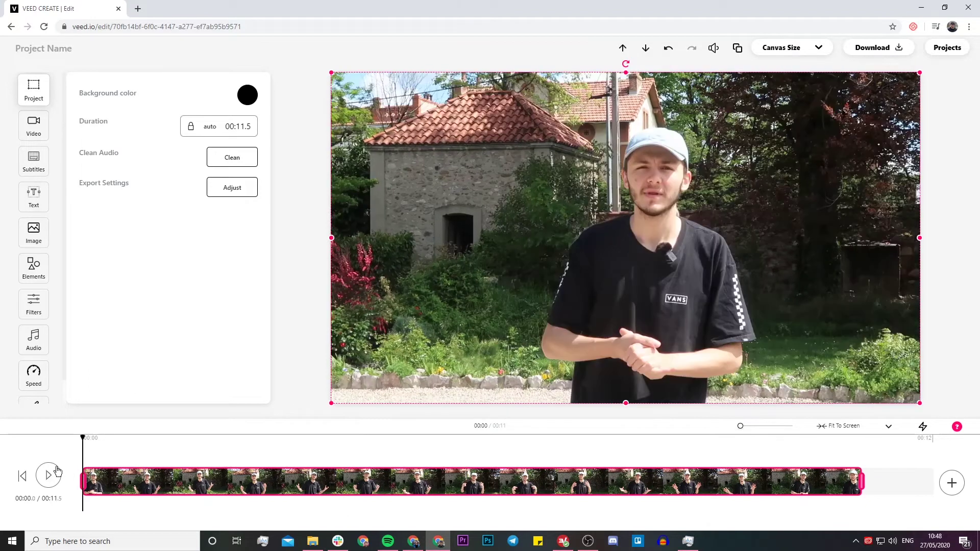
pyautogui.click(48, 476)
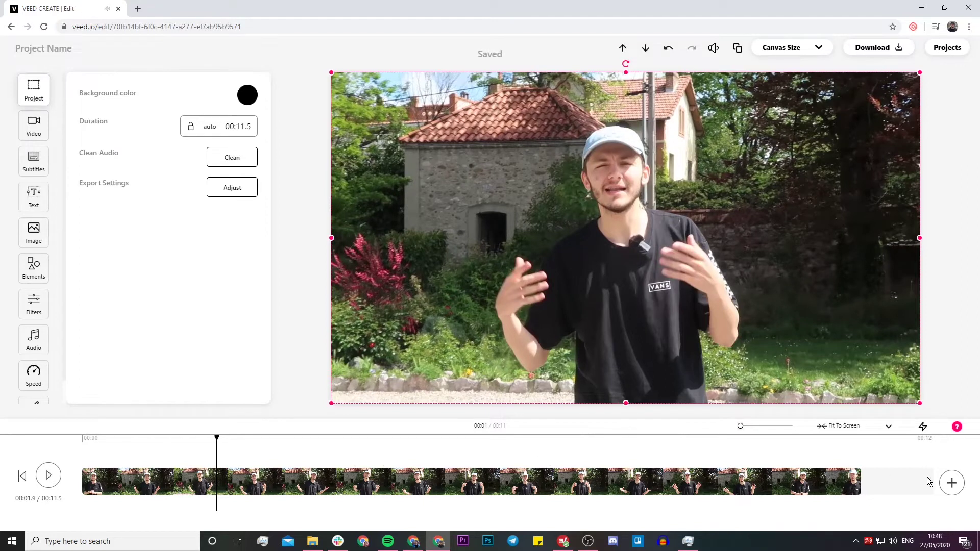
# - Append 2. Big Room.mp4 after the Outside clip
pyautogui.click(952, 483)
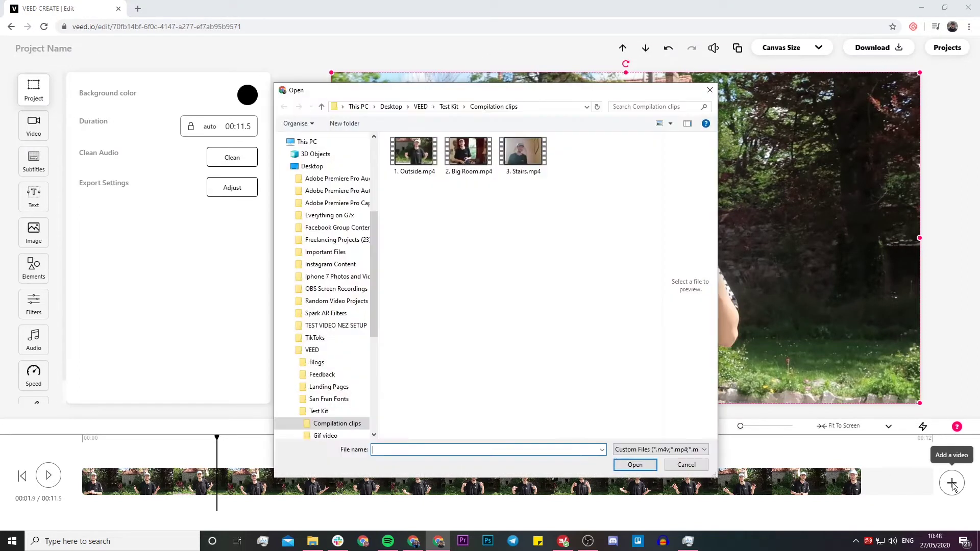
pyautogui.click(467, 163)
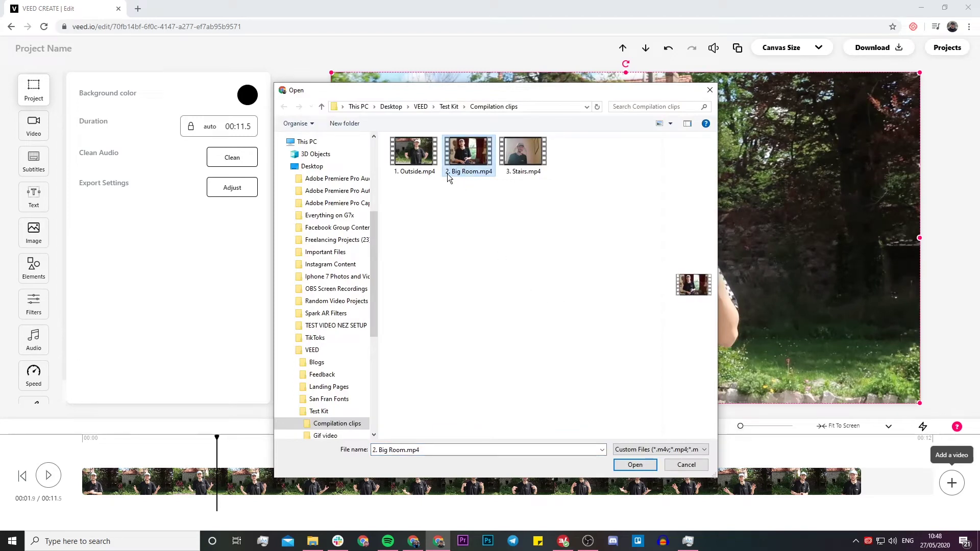
pyautogui.click(635, 464)
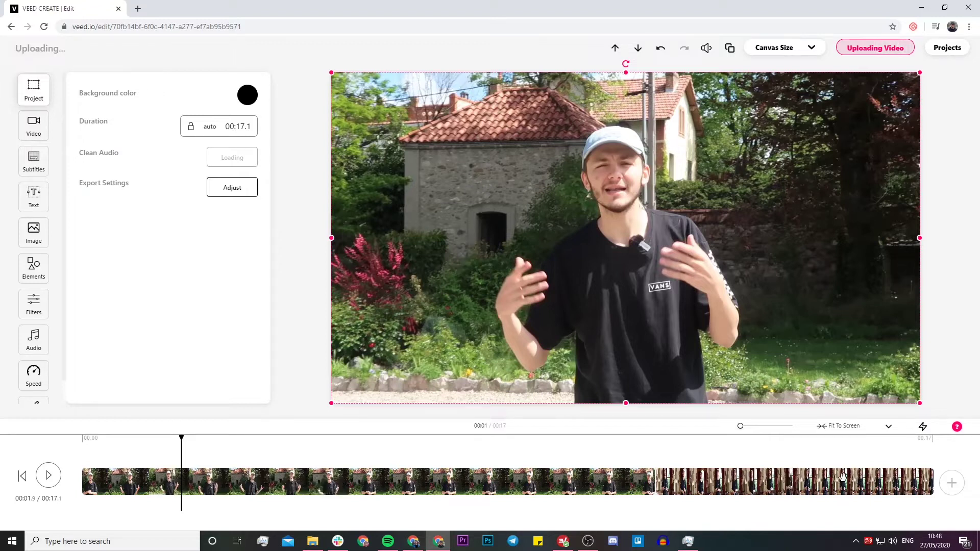
# - Append 3. Stairs.mp4 as the final clip, bringing the video to 19 seconds
pyautogui.click(952, 483)
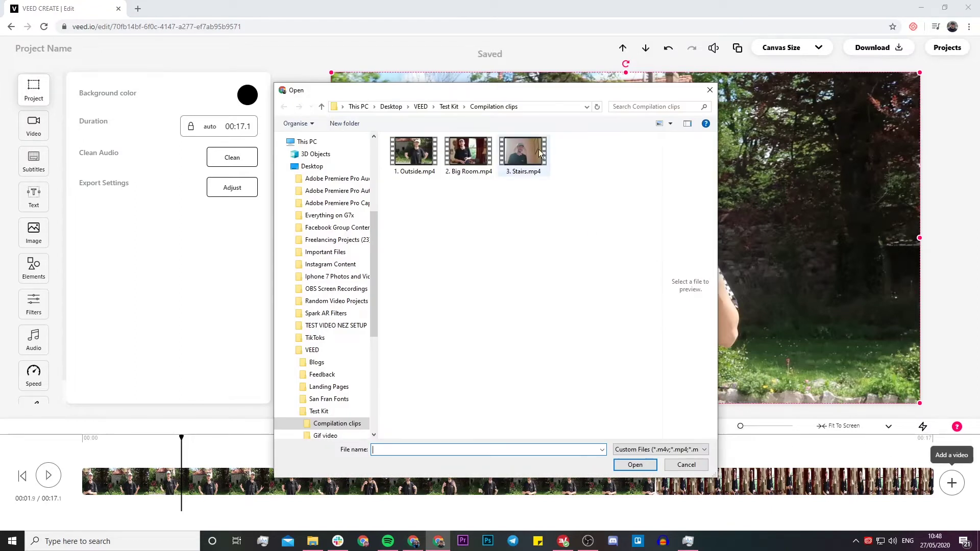
pyautogui.click(530, 153)
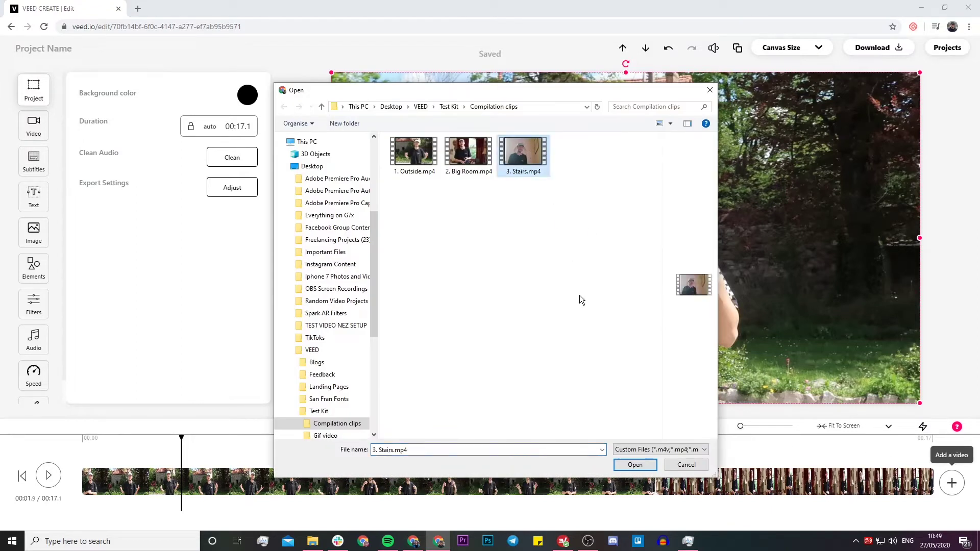
pyautogui.click(634, 465)
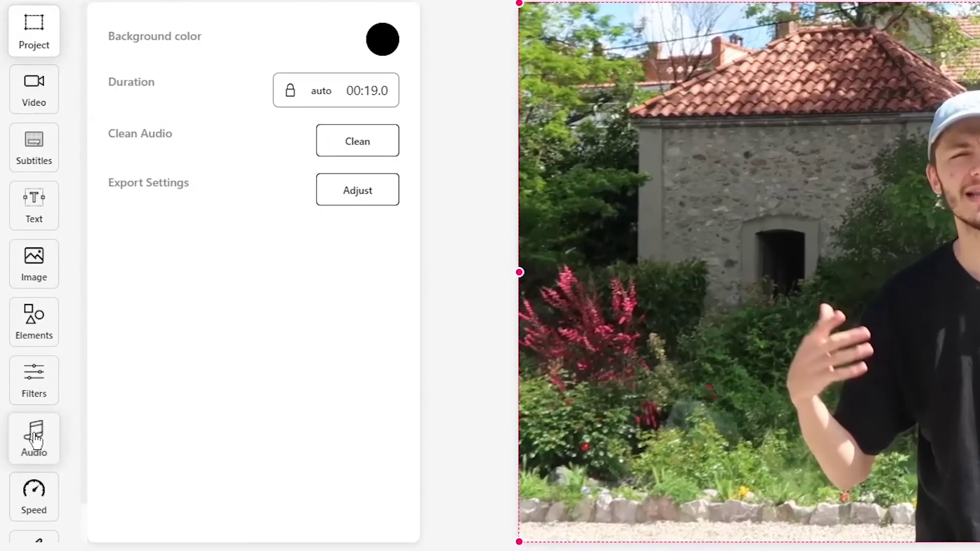
# - Upload the Rolling Stones 'Sympathy For The Devil' MP3 from Desktop > VEED > Test Kit as background audio
pyautogui.click(34, 341)
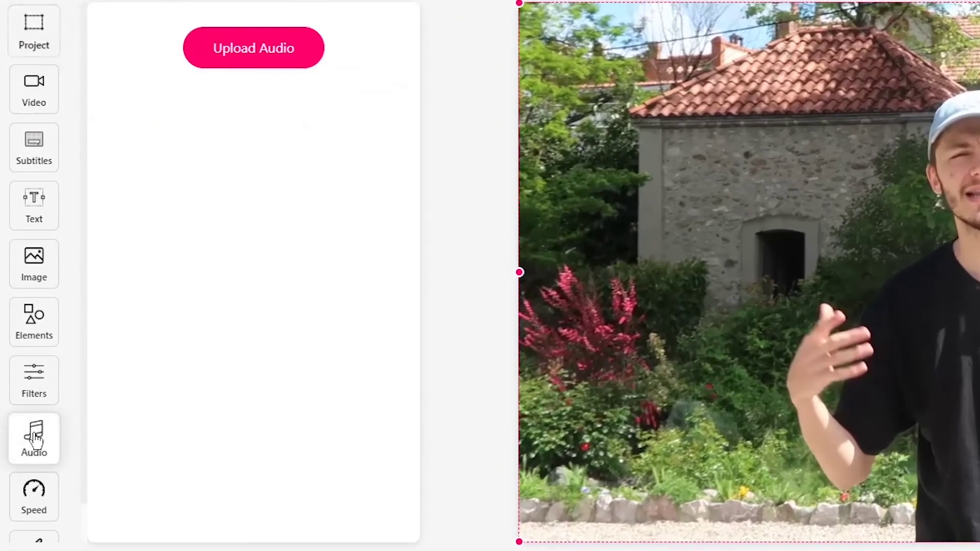
pyautogui.click(228, 55)
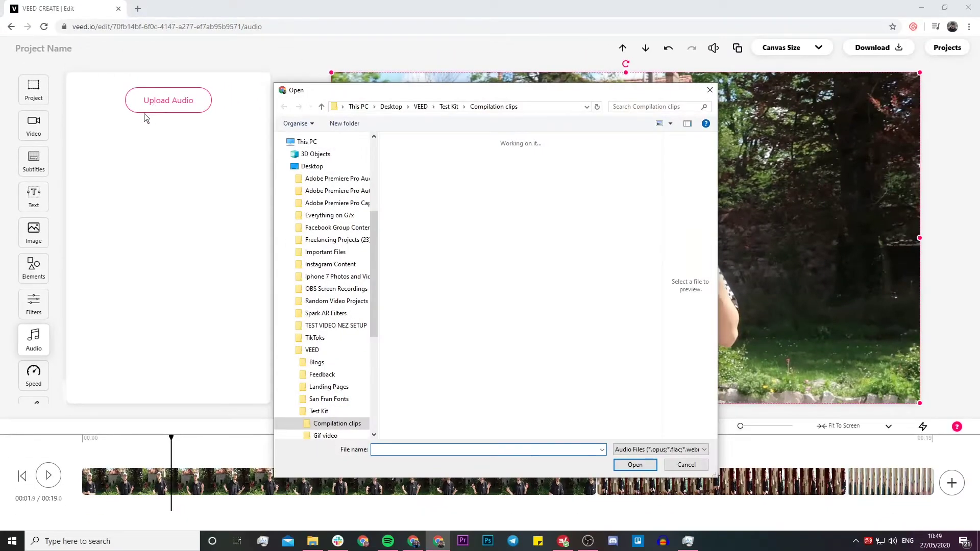
pyautogui.click(314, 353)
pyautogui.doubleClick(411, 195)
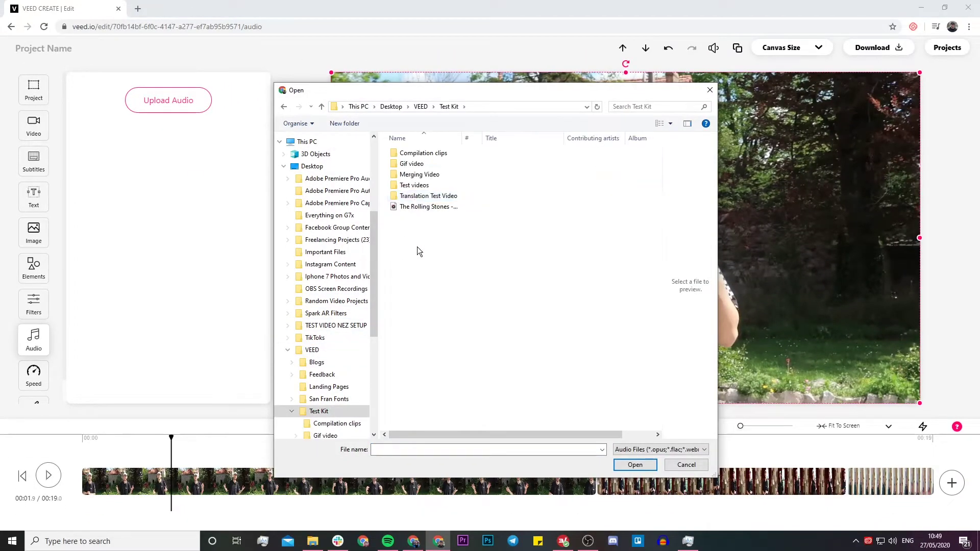
pyautogui.click(431, 207)
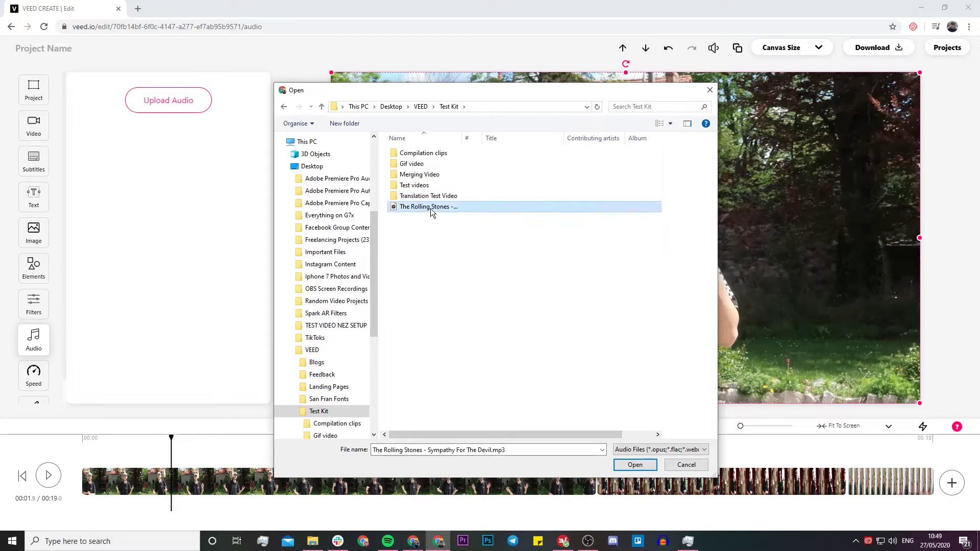
pyautogui.click(634, 464)
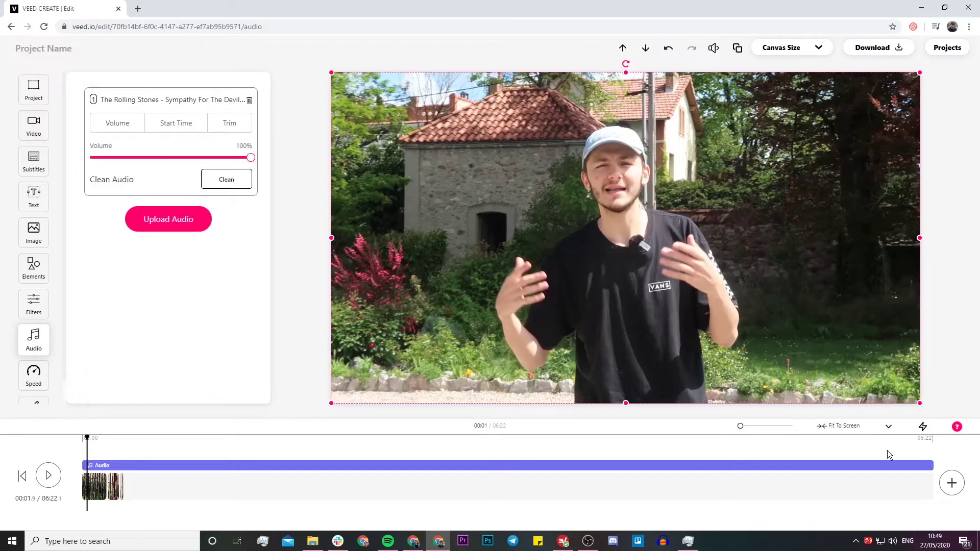
# - Trim the song to its 138.19–159.82 second section, making the project 21.6 seconds
pyautogui.click(231, 128)
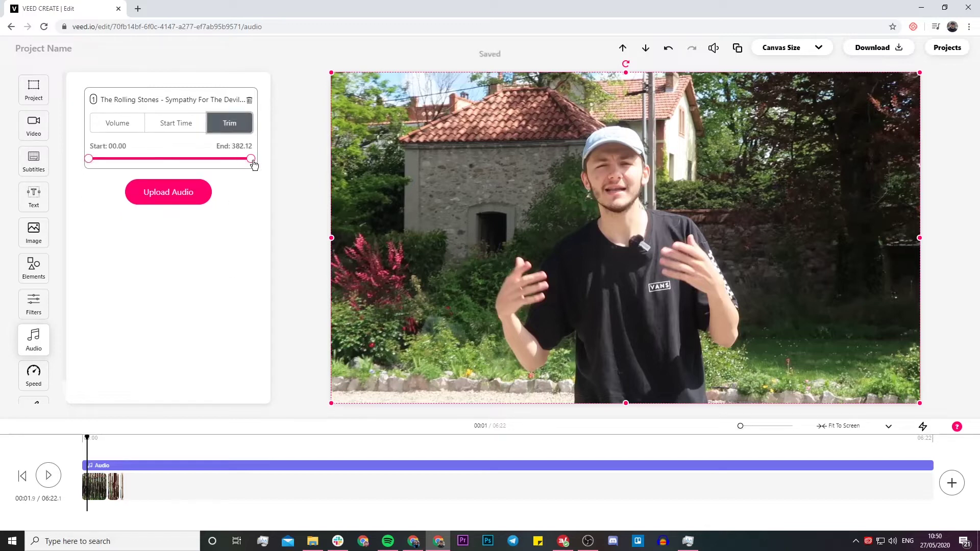
pyautogui.moveTo(250, 158); pyautogui.dragTo(127, 163)
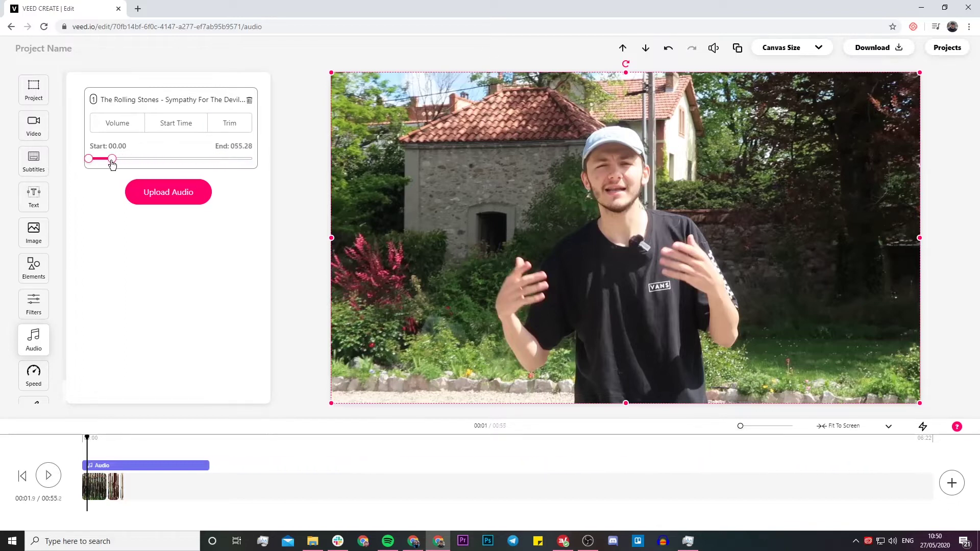
pyautogui.moveTo(112, 162); pyautogui.dragTo(98, 163)
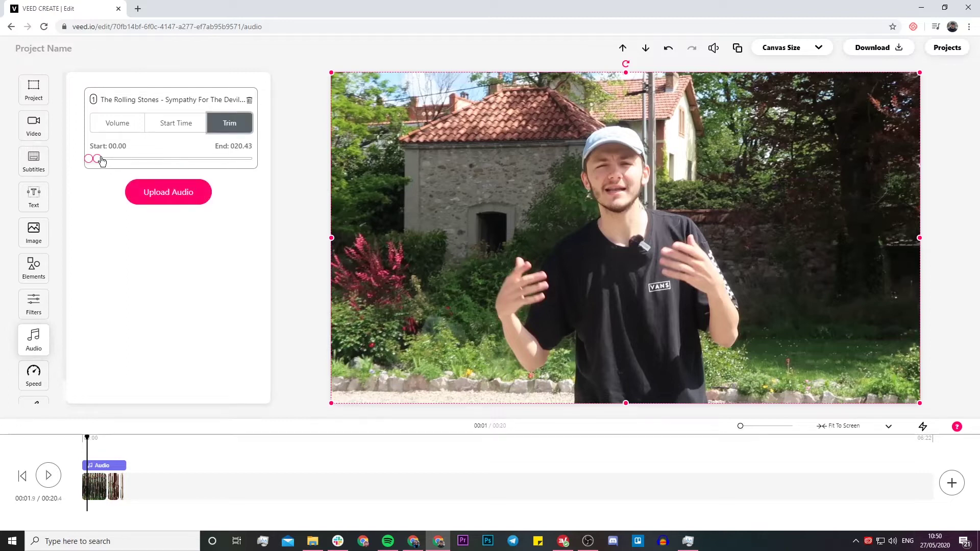
pyautogui.moveTo(101, 161); pyautogui.dragTo(180, 160)
pyautogui.moveTo(93, 162); pyautogui.dragTo(156, 160)
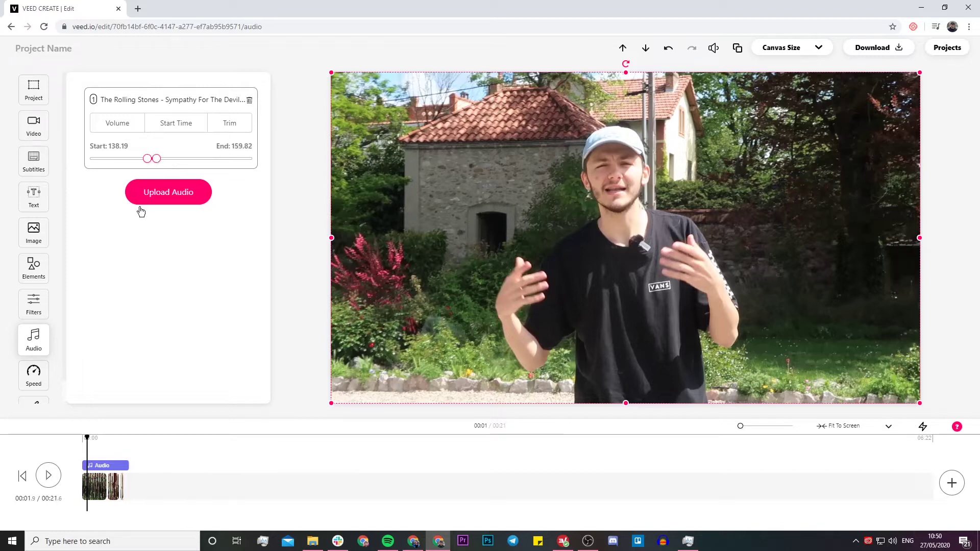
pyautogui.click(83, 440)
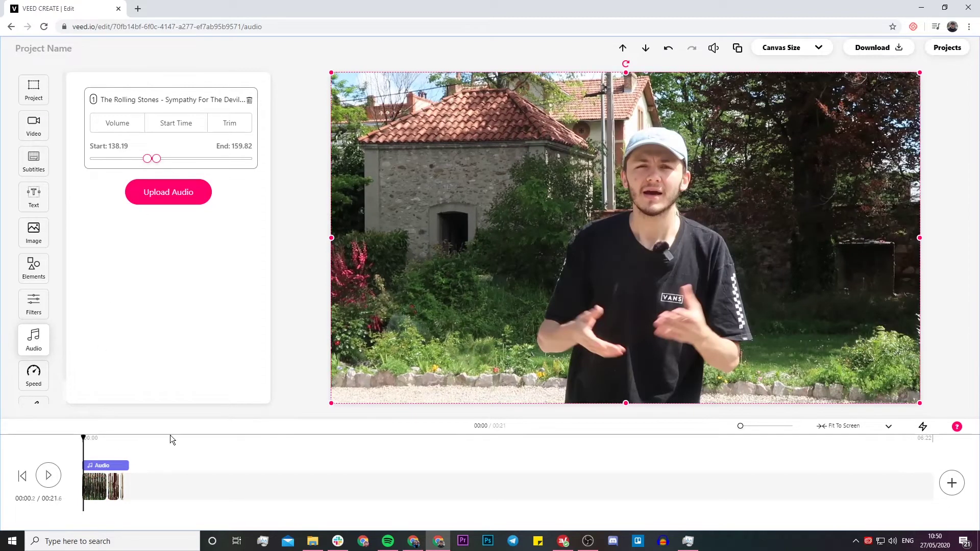
# - Fit the timeline to screen and preview the compilation from the start and from ten seconds
pyautogui.click(831, 431)
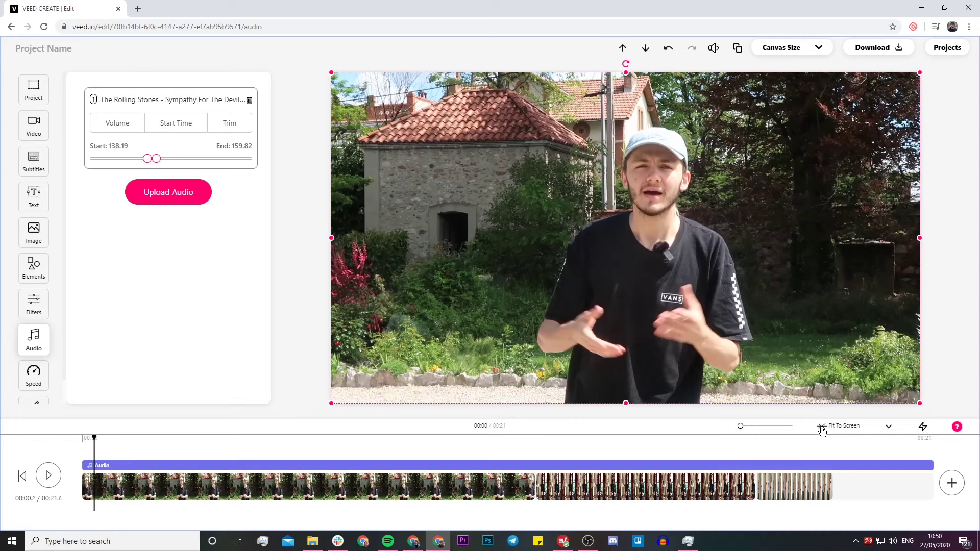
pyautogui.click(84, 440)
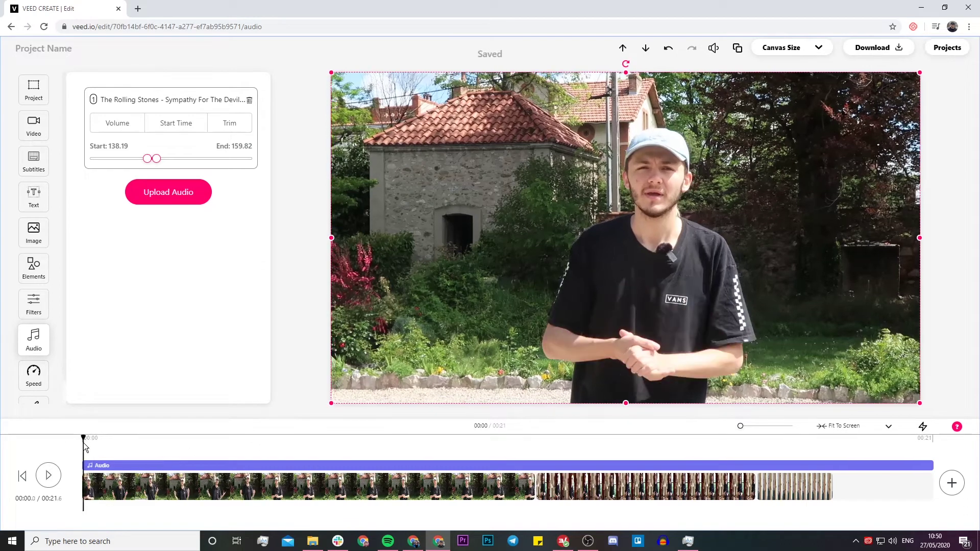
pyautogui.click(49, 476)
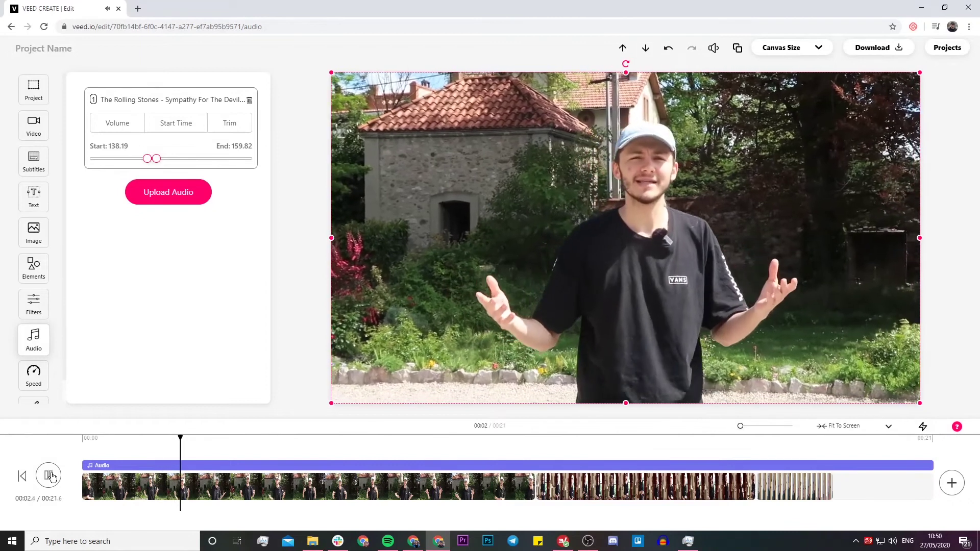
pyautogui.click(50, 476)
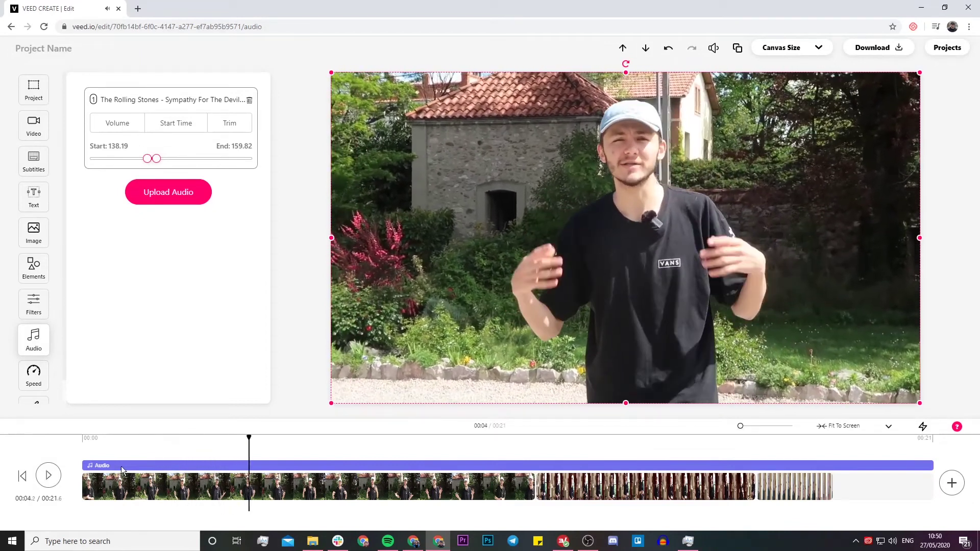
pyautogui.click(505, 439)
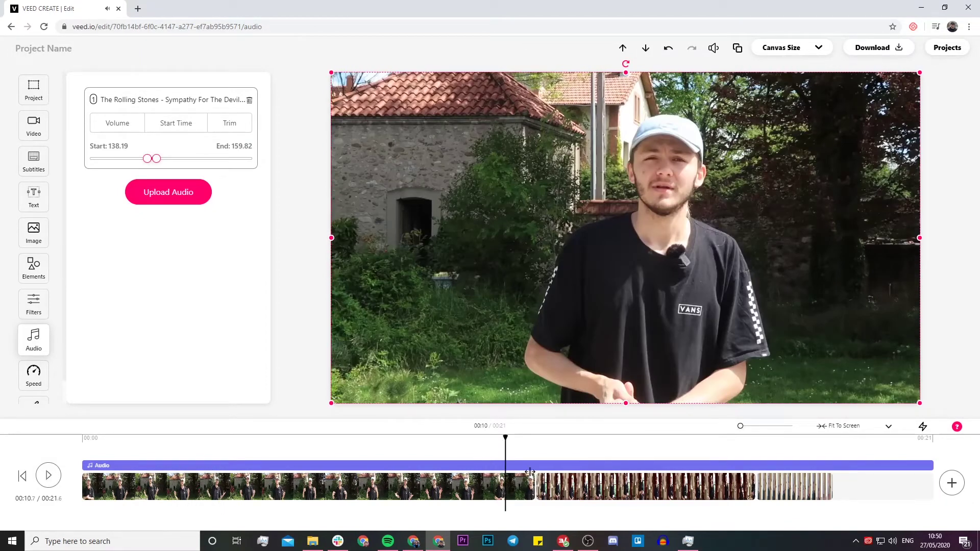
pyautogui.click(46, 475)
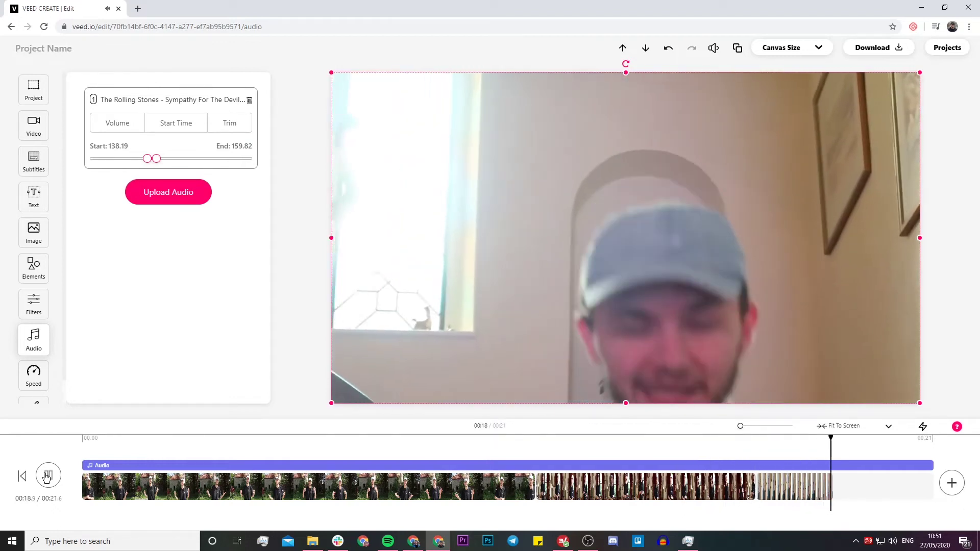
pyautogui.click(176, 123)
# - Set the music's end to 153.81 and shift it to start about 2.1 seconds in
pyautogui.click(228, 127)
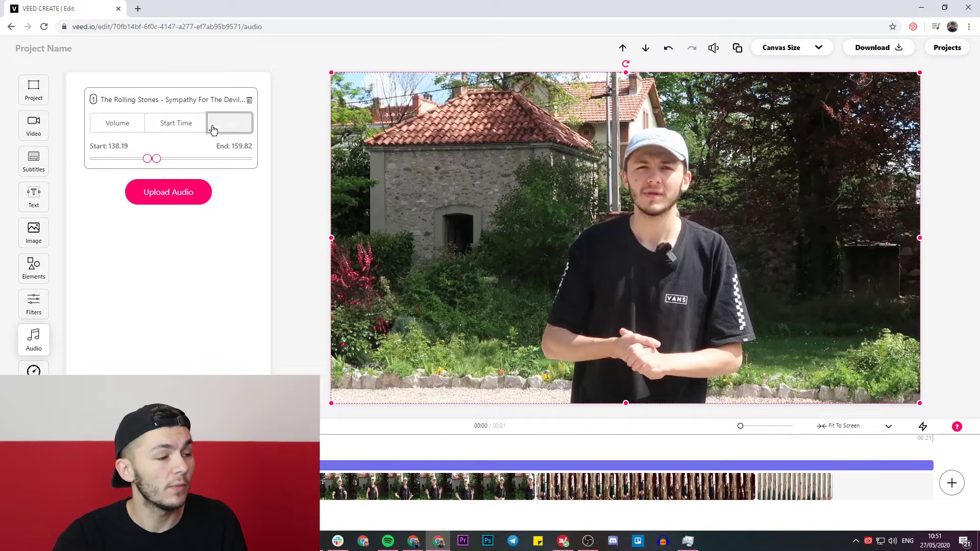
pyautogui.moveTo(156, 162); pyautogui.dragTo(158, 163)
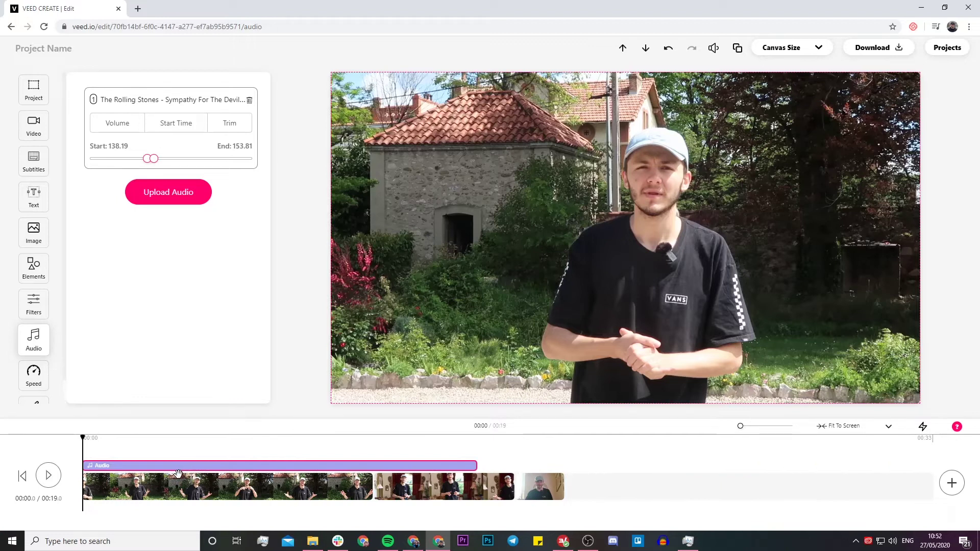
pyautogui.moveTo(195, 466); pyautogui.dragTo(277, 468)
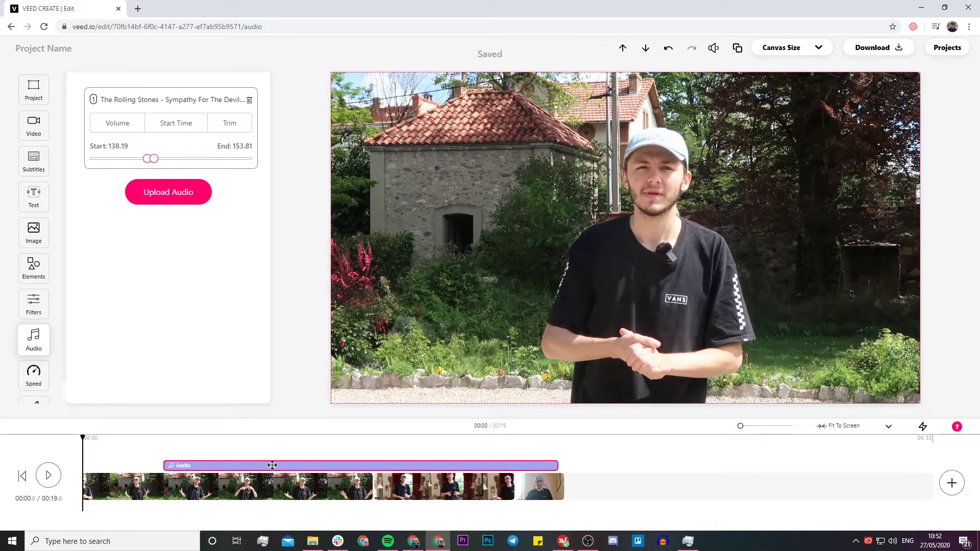
# - Lower the background music to 18% volume and check it by playing from about six seconds
pyautogui.click(120, 121)
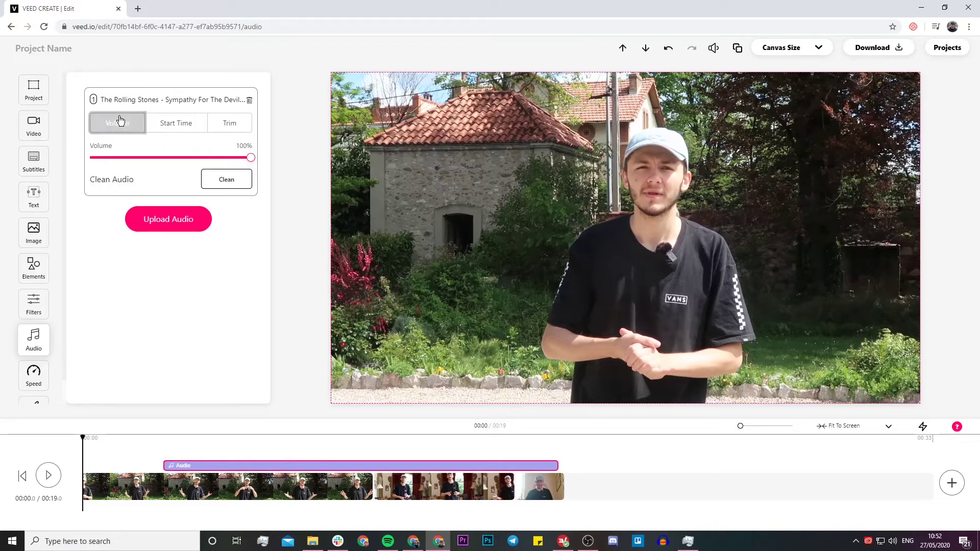
pyautogui.click(217, 157)
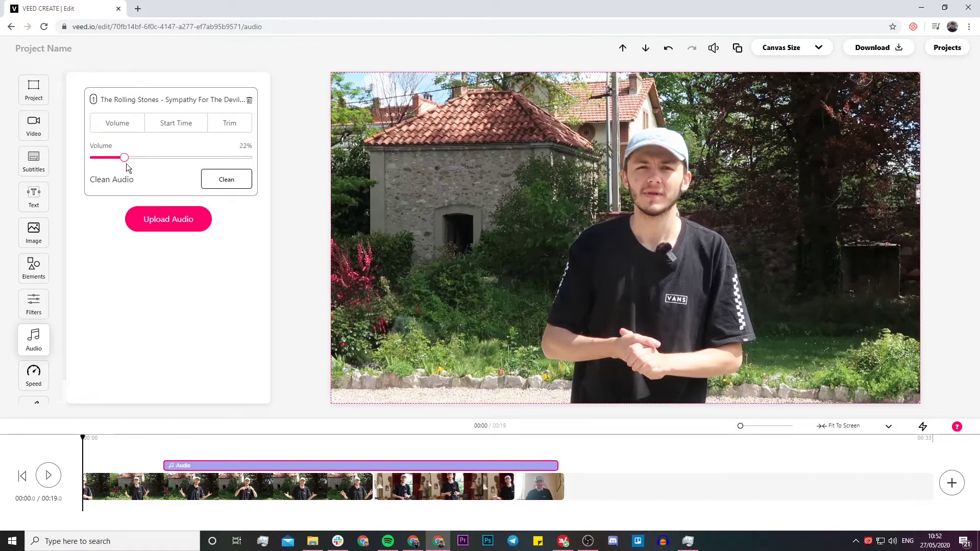
pyautogui.click(240, 437)
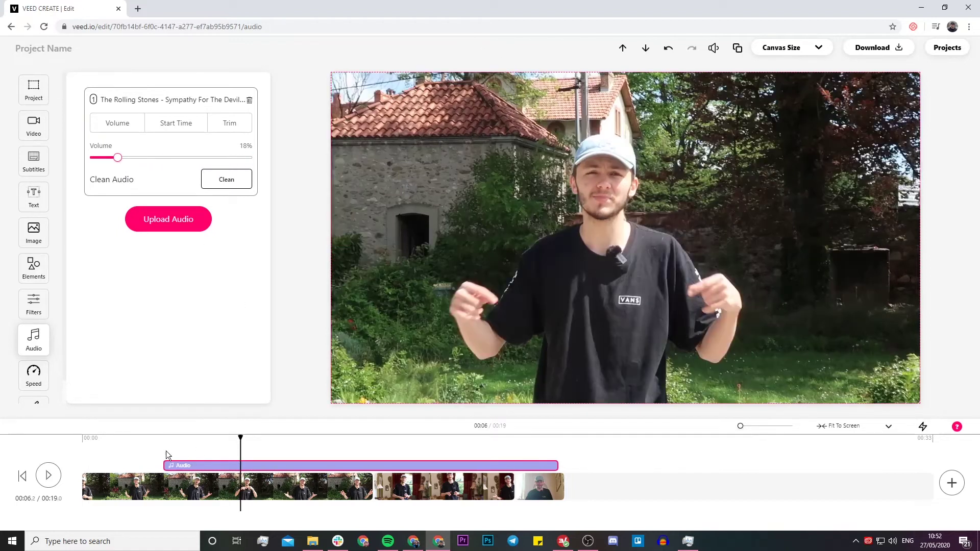
pyautogui.click(55, 478)
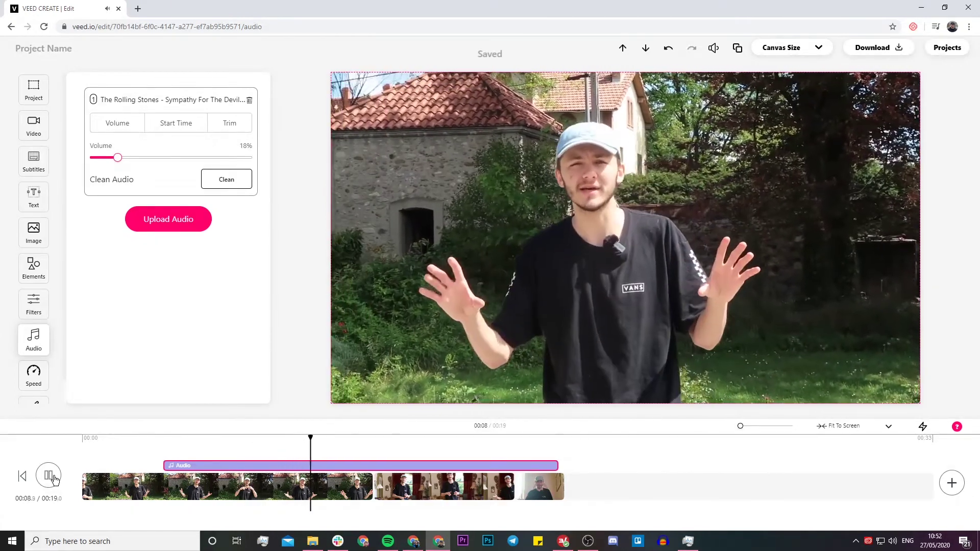
pyautogui.press('space')
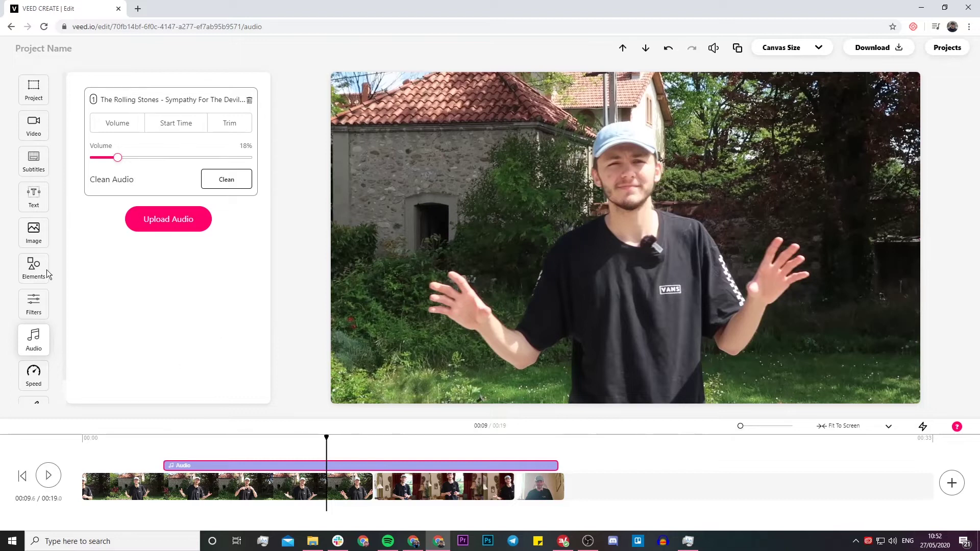
pyautogui.click(34, 197)
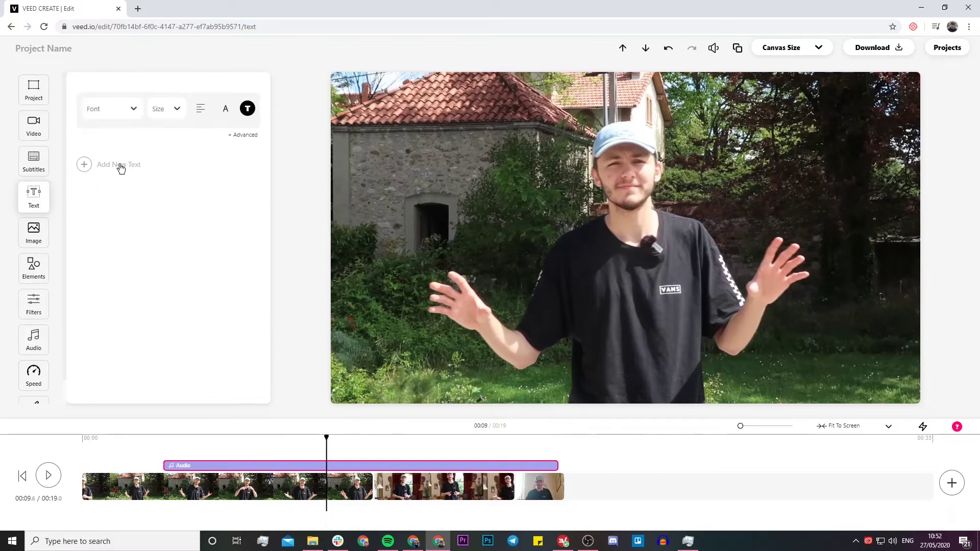
# - Add a white 'VIDEO ONE' text caption at bottom-left, ending at 11.5 seconds
pyautogui.click(119, 164)
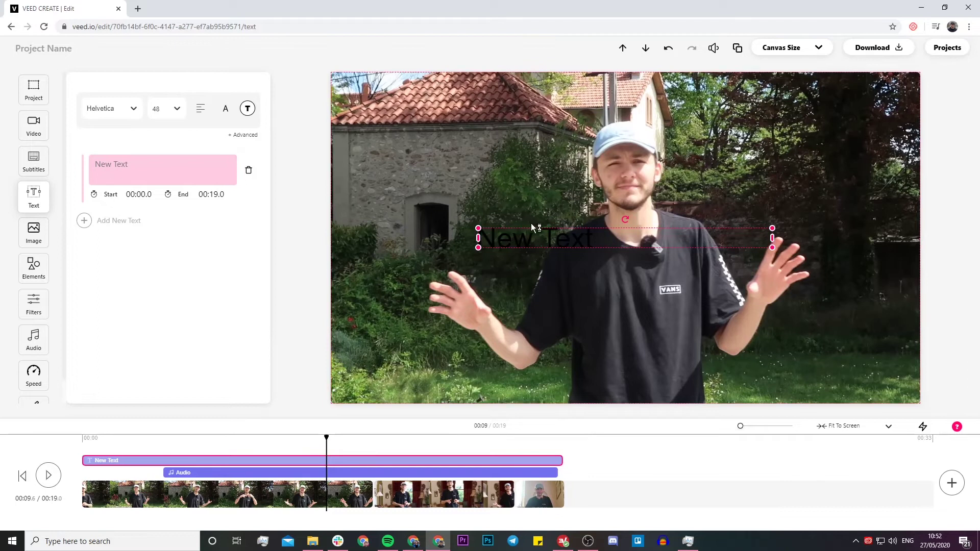
pyautogui.write('VIDEO')
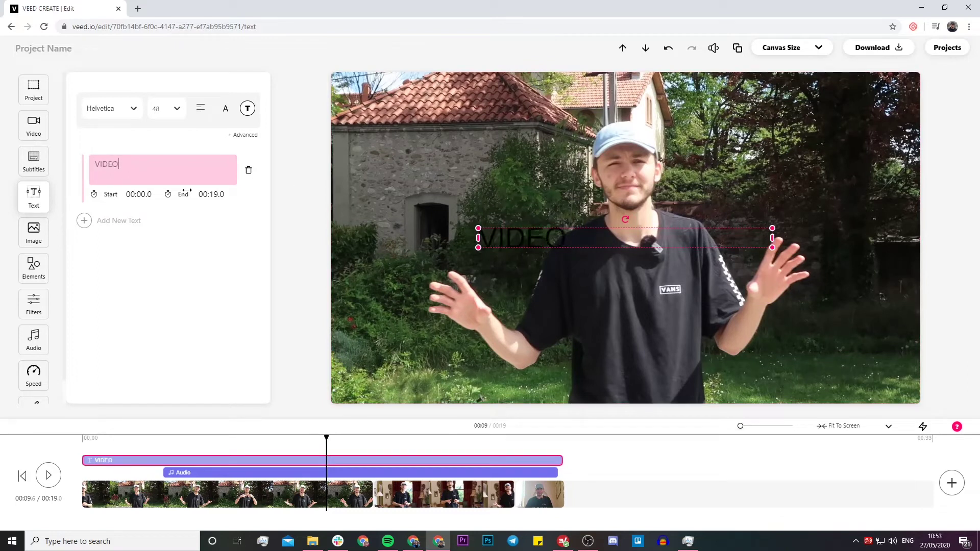
pyautogui.write(' ONE')
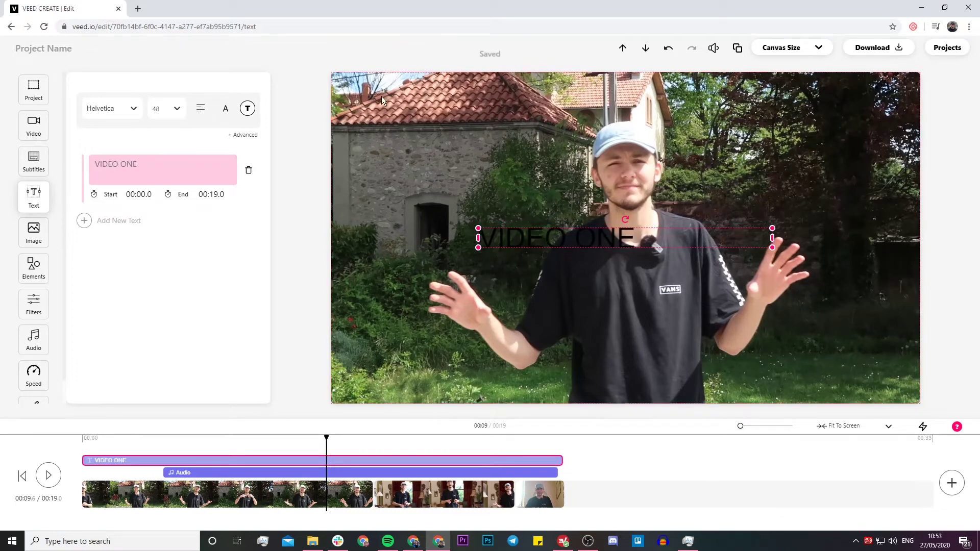
pyautogui.click(247, 108)
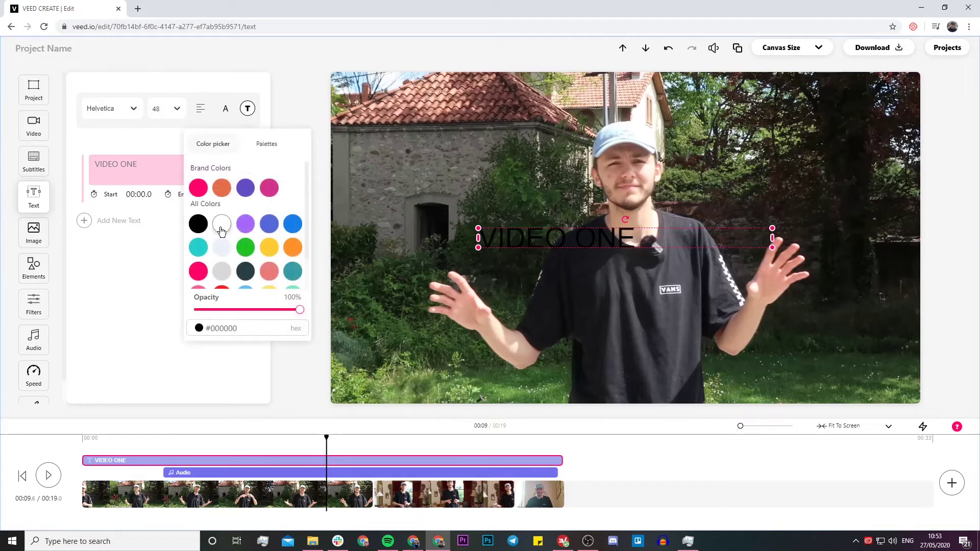
pyautogui.click(222, 224)
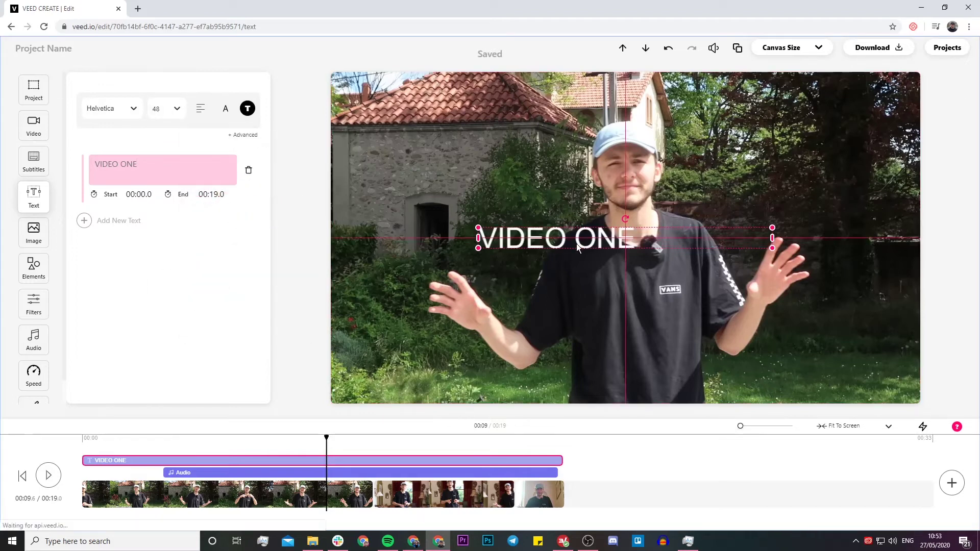
pyautogui.moveTo(577, 248); pyautogui.dragTo(440, 392)
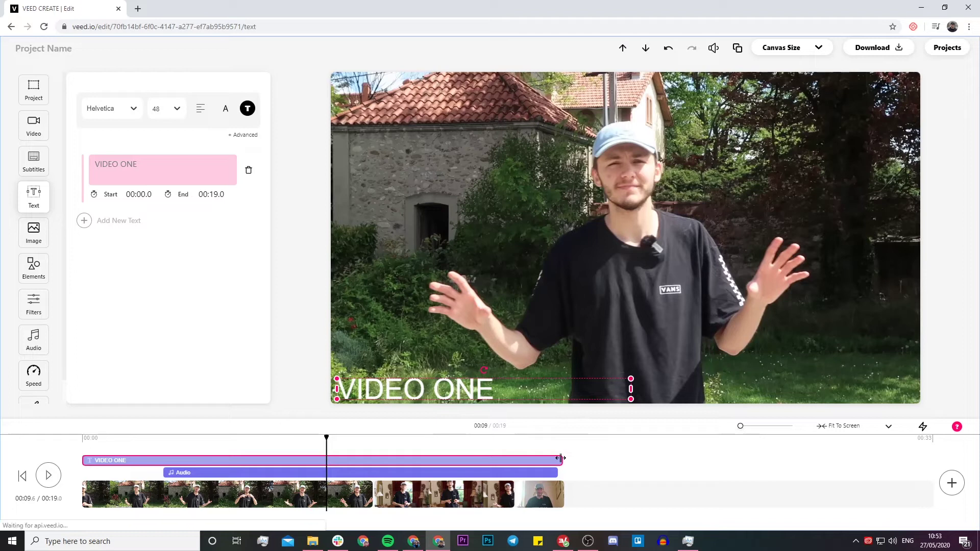
pyautogui.moveTo(560, 458); pyautogui.dragTo(371, 448)
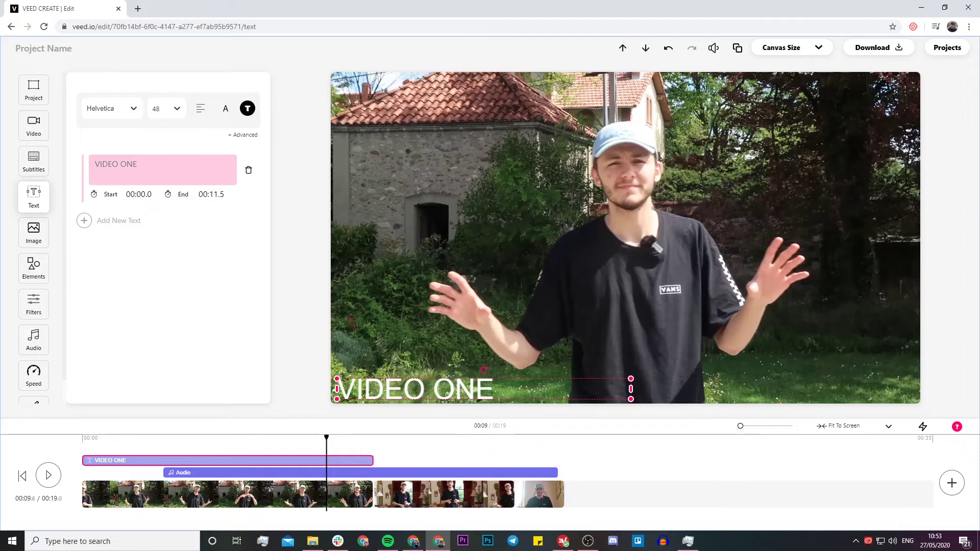
# - Add a 'VIDEO TWO' caption and trim its clip to run from 11.4 to 17.0 seconds
pyautogui.click(85, 223)
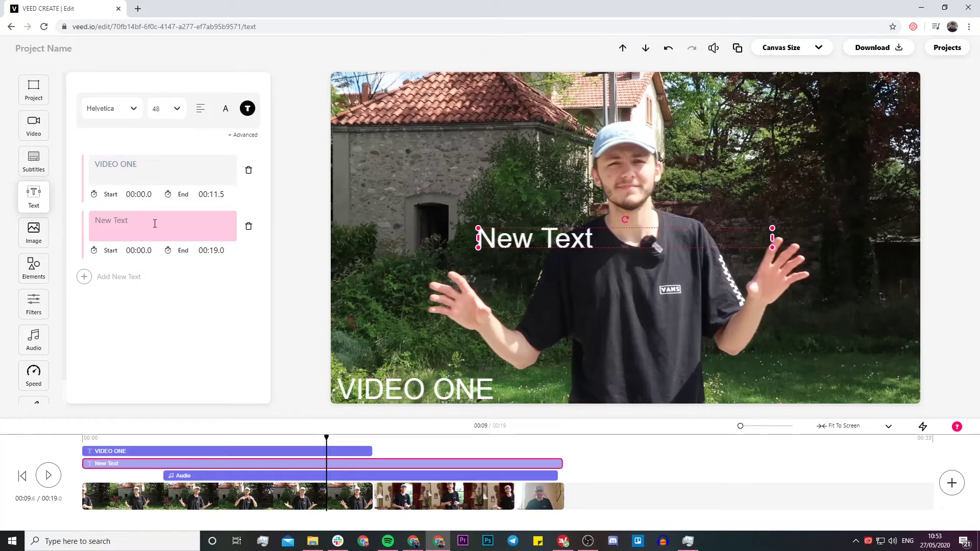
pyautogui.write('VIDEO TWO')
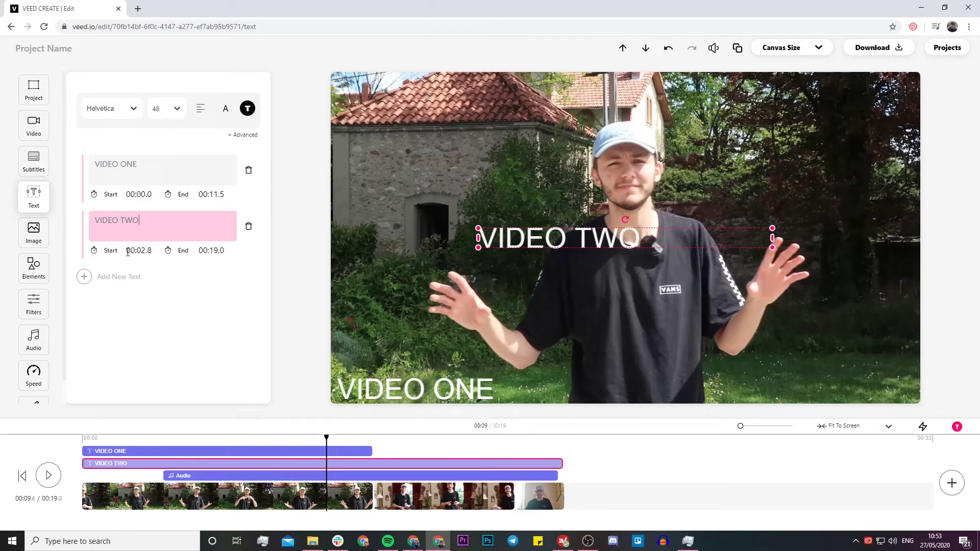
pyautogui.scroll(-1, 133, 253)
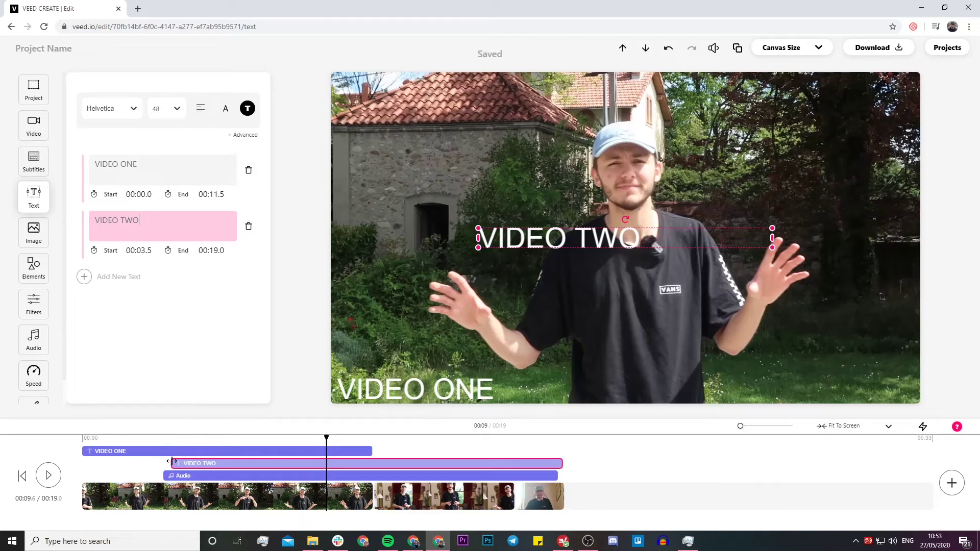
pyautogui.moveTo(172, 462); pyautogui.dragTo(374, 473)
pyautogui.moveTo(562, 464); pyautogui.dragTo(516, 462)
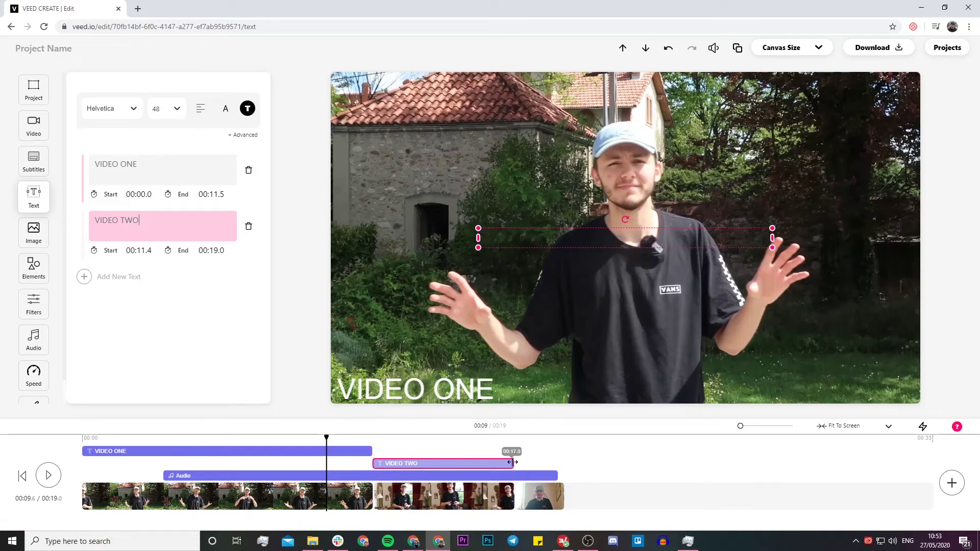
# - Add a 'VIDEO THREE' caption at bottom-left, starting at 16.8 seconds
pyautogui.click(84, 277)
pyautogui.tripleClick(117, 278)
pyautogui.write('VIDE')
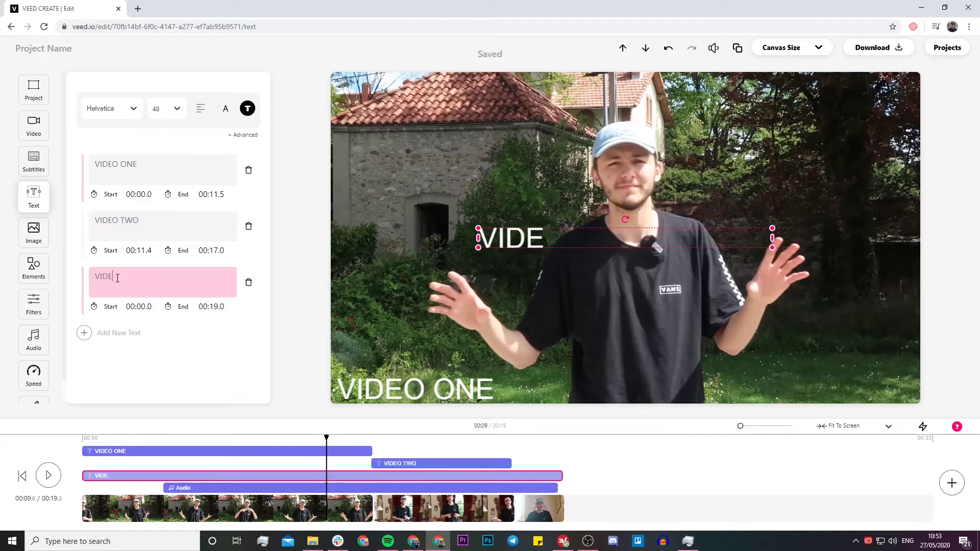
pyautogui.write('O THREE')
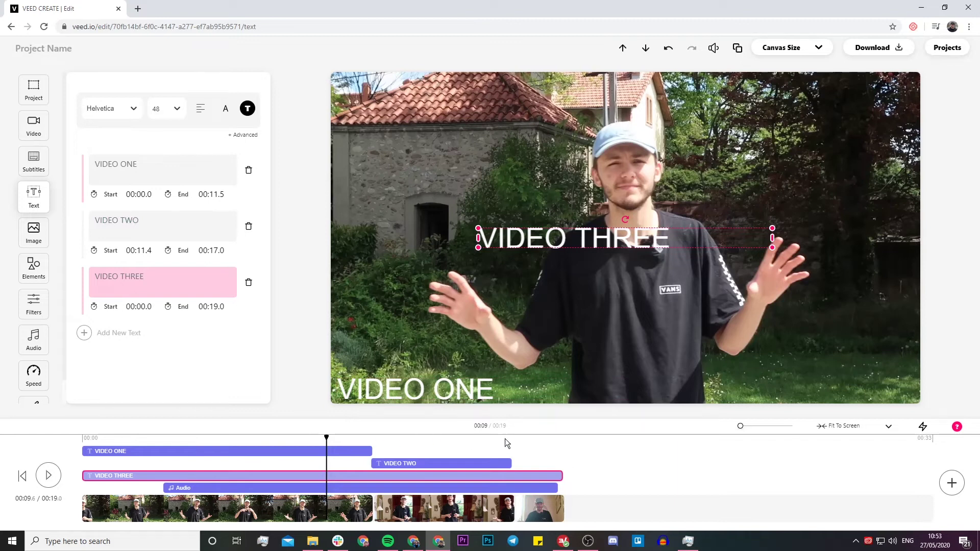
pyautogui.click(519, 438)
pyautogui.click(529, 438)
pyautogui.moveTo(563, 262); pyautogui.dragTo(413, 385)
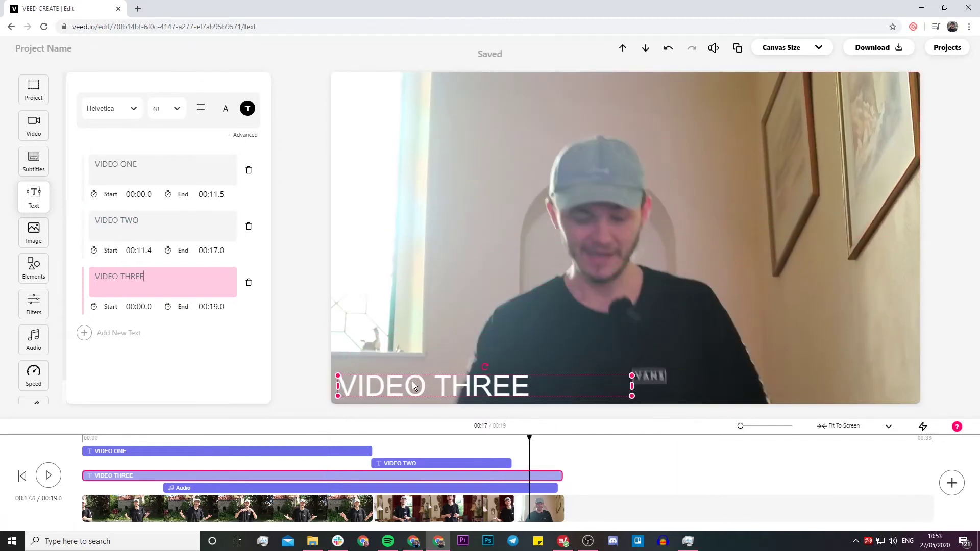
pyautogui.moveTo(84, 474); pyautogui.dragTo(511, 475)
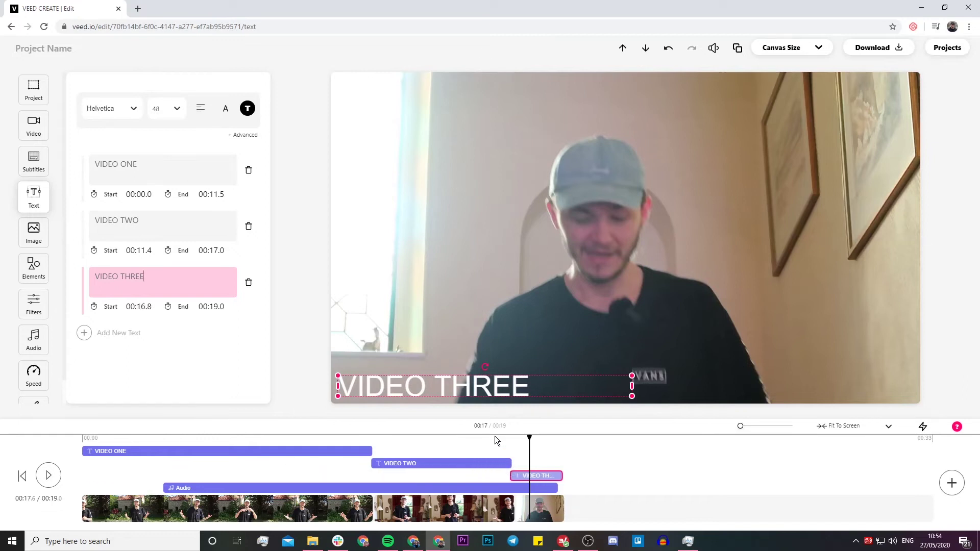
pyautogui.click(348, 437)
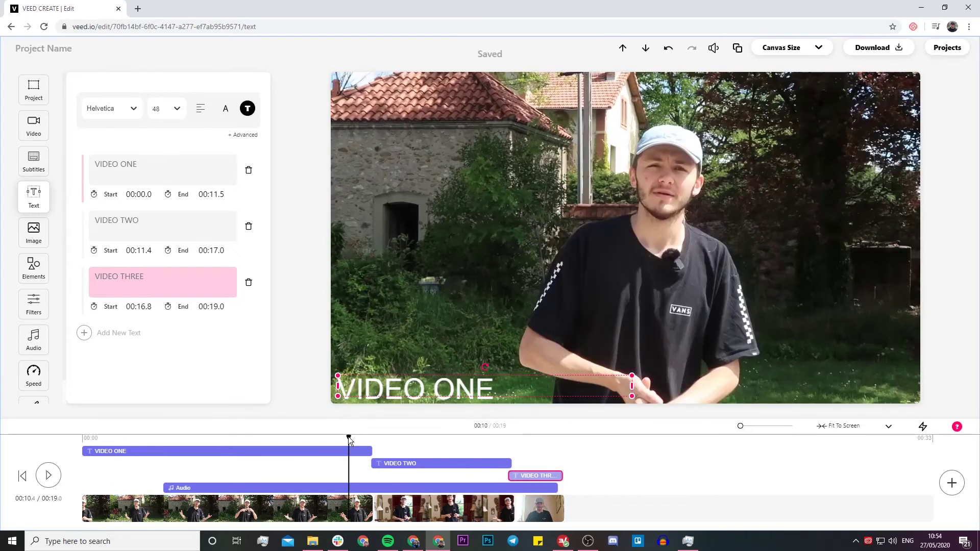
# - Move the VIDEO TWO caption to the bottom-left of the preview
pyautogui.click(55, 475)
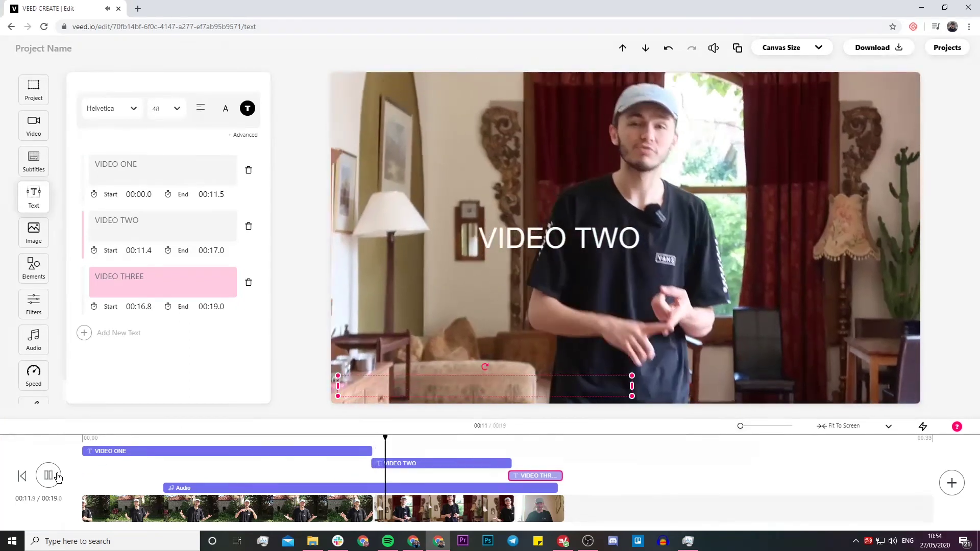
pyautogui.click(542, 253)
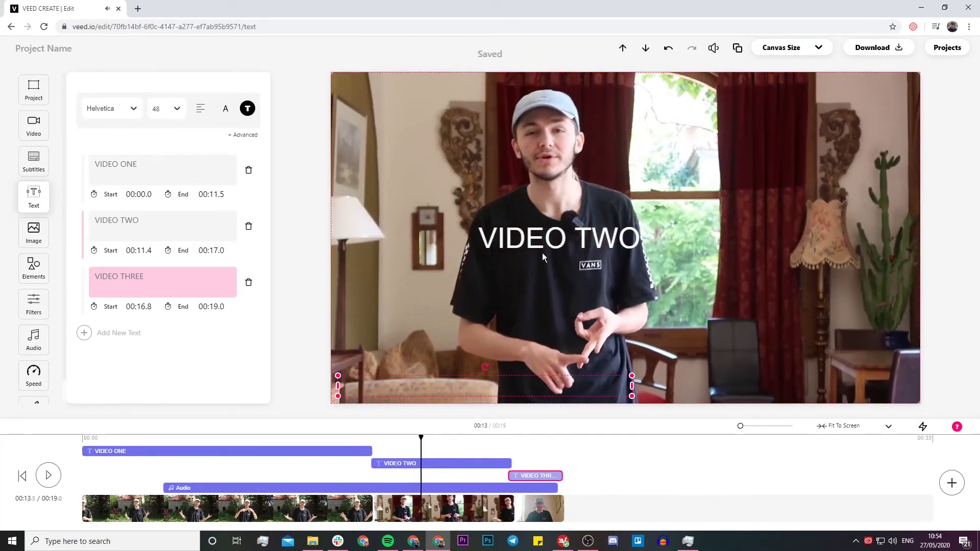
pyautogui.moveTo(542, 253); pyautogui.dragTo(408, 387)
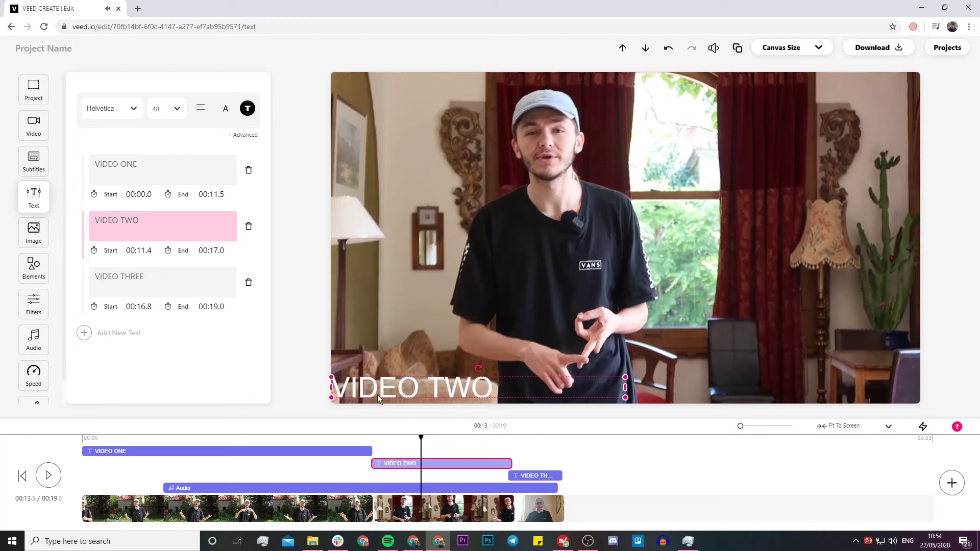
pyautogui.click(48, 480)
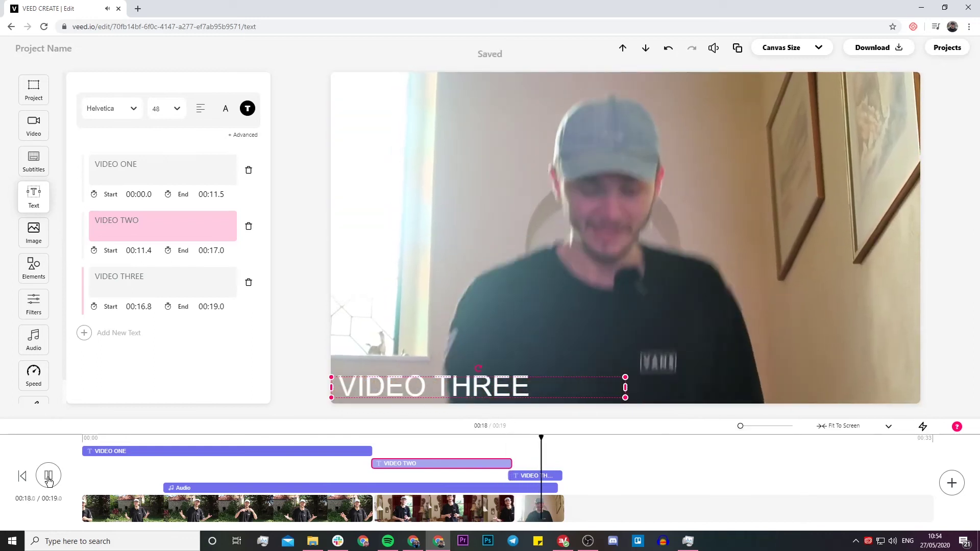
pyautogui.click(49, 477)
# - Shift the VIDEO THREE caption's start to 17.0 seconds and play through the transition
pyautogui.click(515, 479)
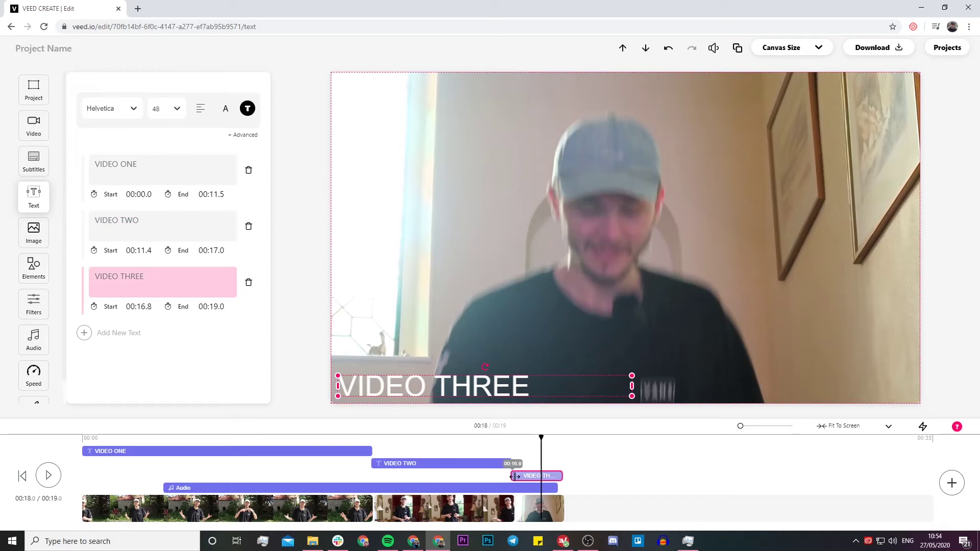
pyautogui.moveTo(516, 476); pyautogui.dragTo(517, 476)
pyautogui.click(495, 441)
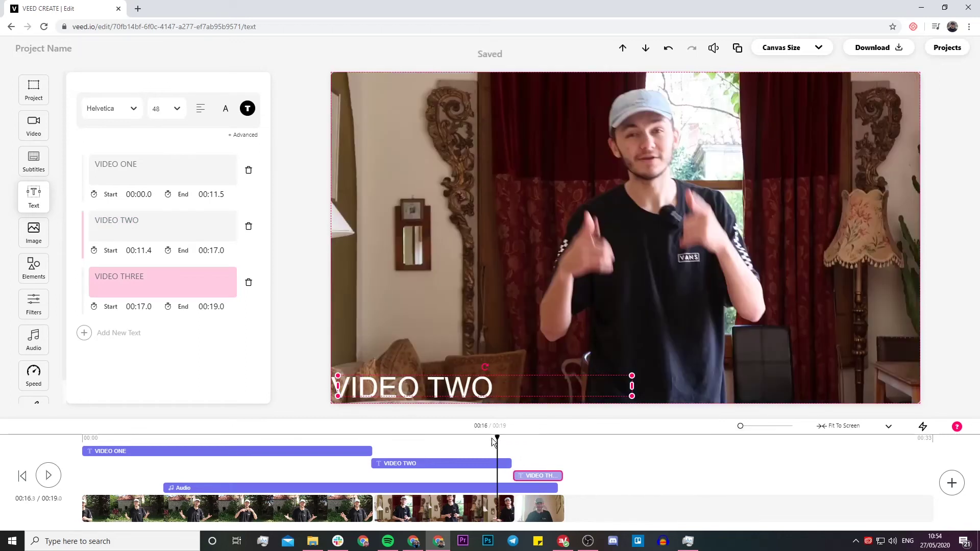
pyautogui.click(45, 476)
pyautogui.click(580, 332)
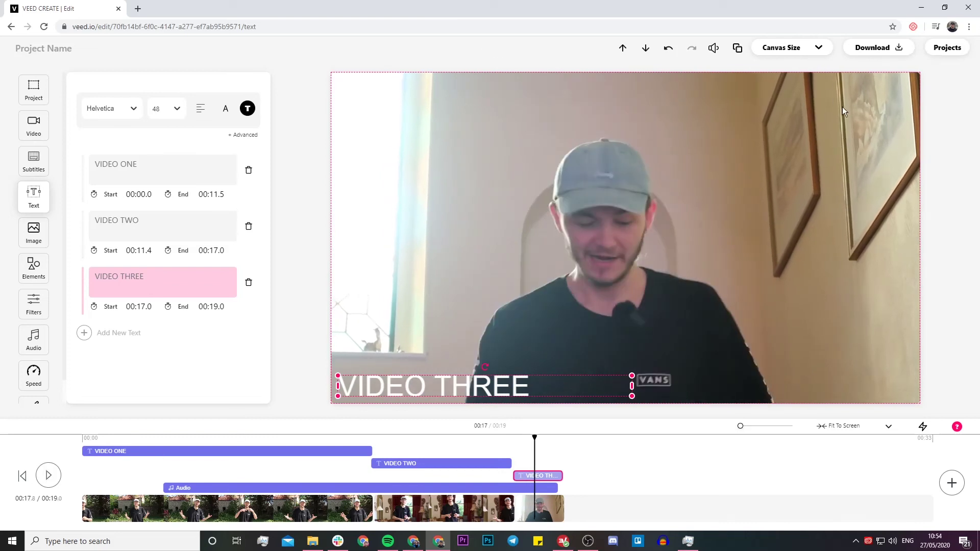
# - Change the canvas size to Square
pyautogui.click(820, 47)
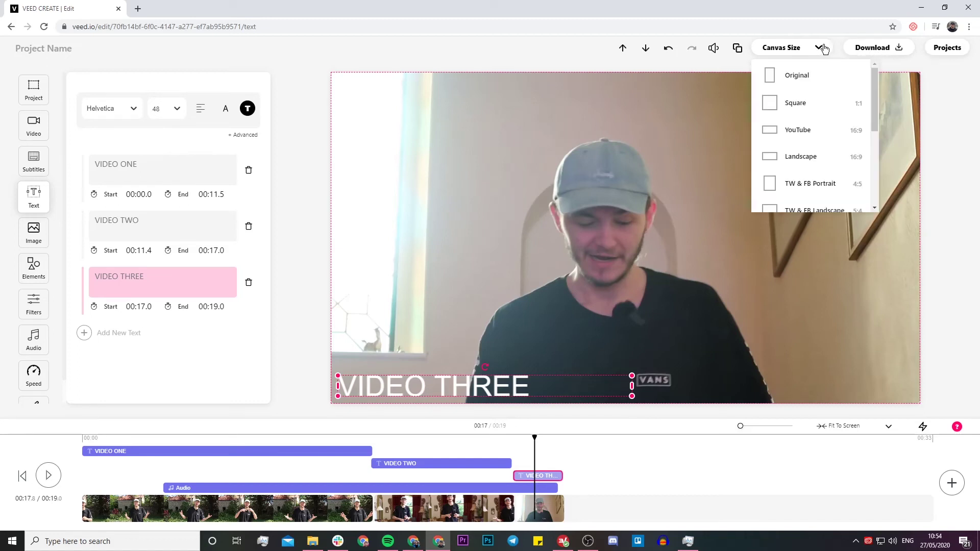
pyautogui.click(810, 105)
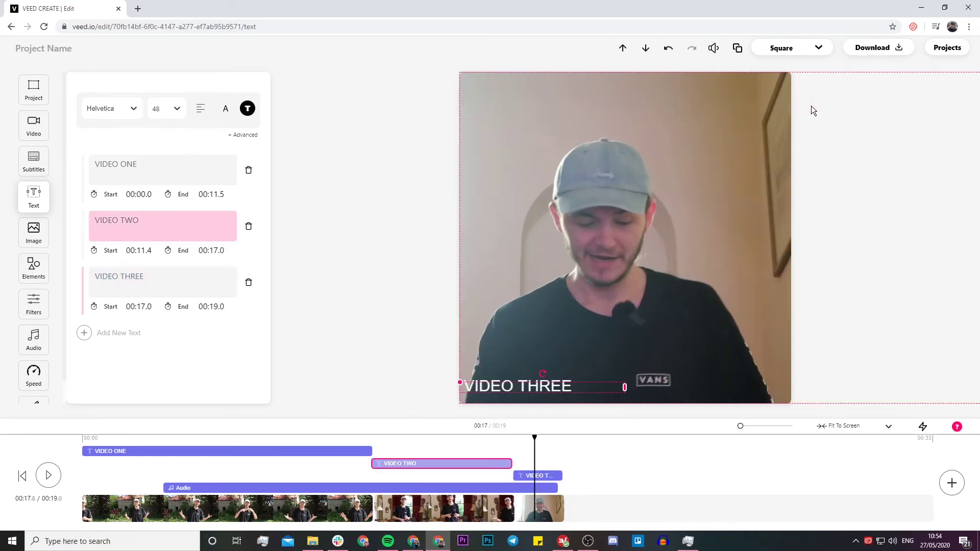
pyautogui.click(308, 439)
pyautogui.click(443, 439)
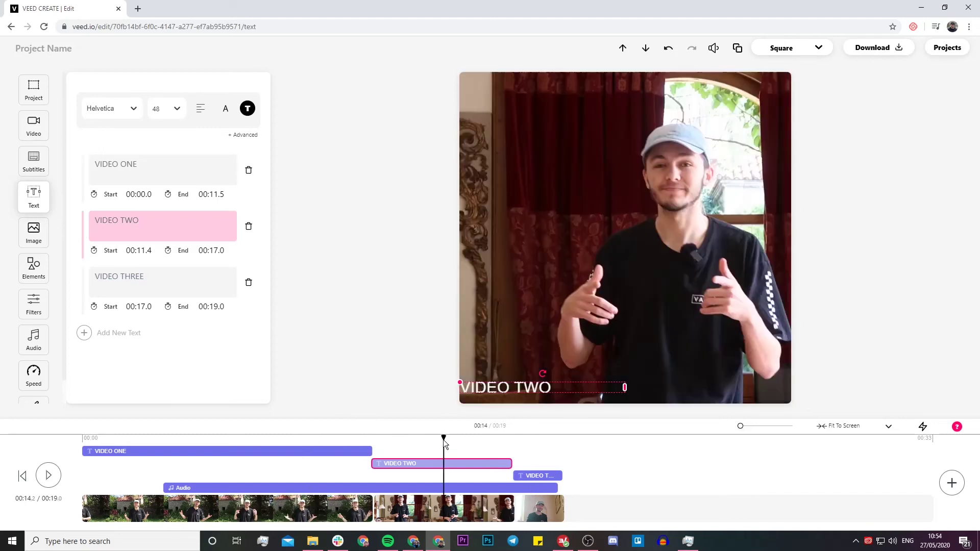
# - Enlarge the Outside clip so it fills the square frame without black bars
pyautogui.click(309, 439)
pyautogui.click(510, 153)
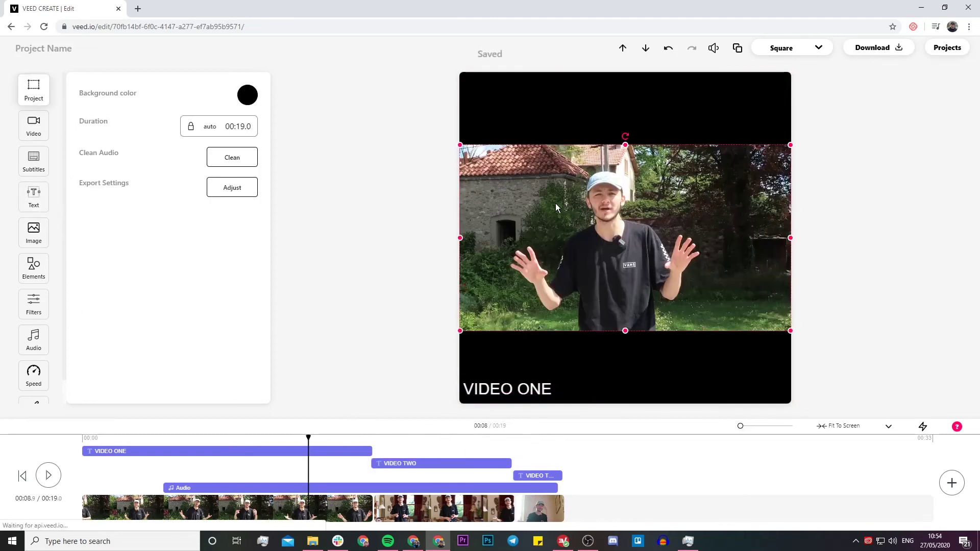
pyautogui.moveTo(370, 91); pyautogui.dragTo(323, 66)
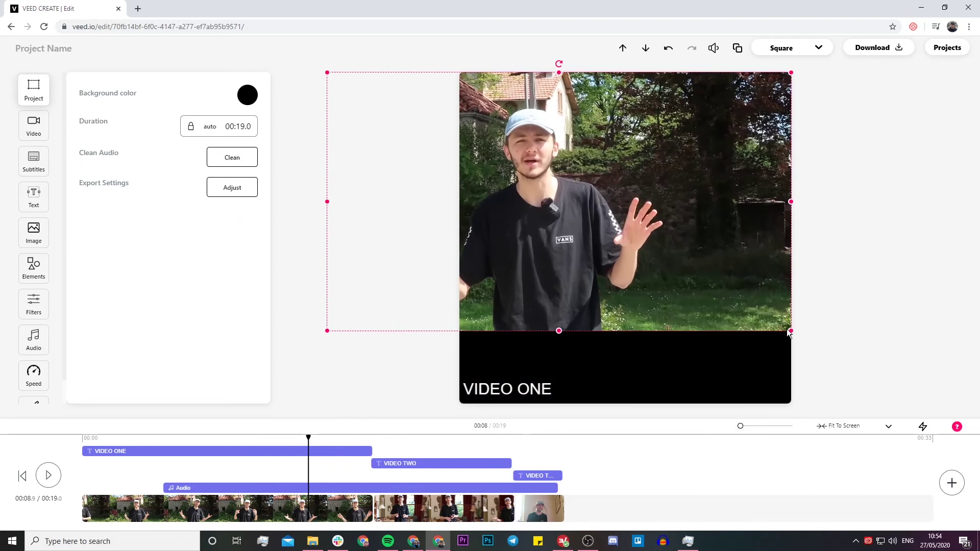
pyautogui.moveTo(790, 329); pyautogui.dragTo(915, 403)
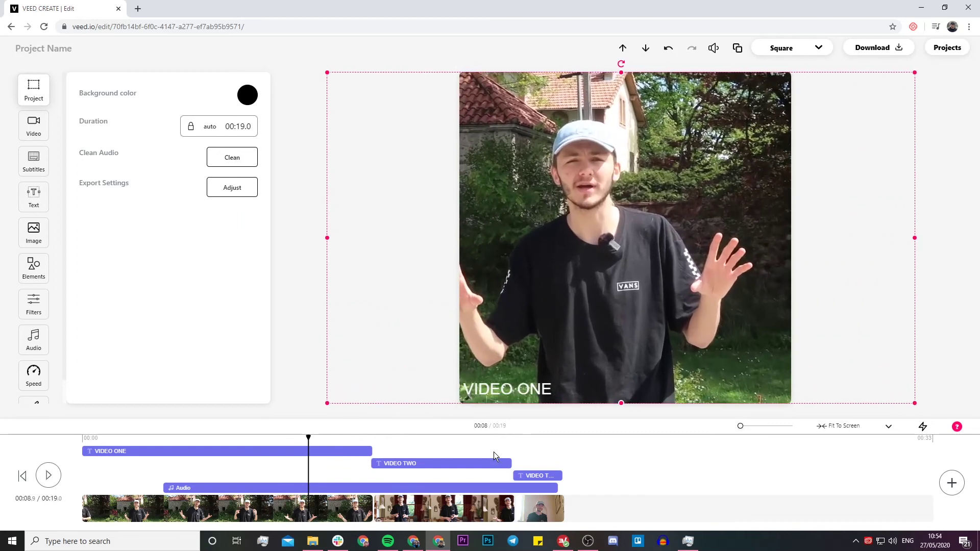
pyautogui.click(482, 443)
pyautogui.click(48, 478)
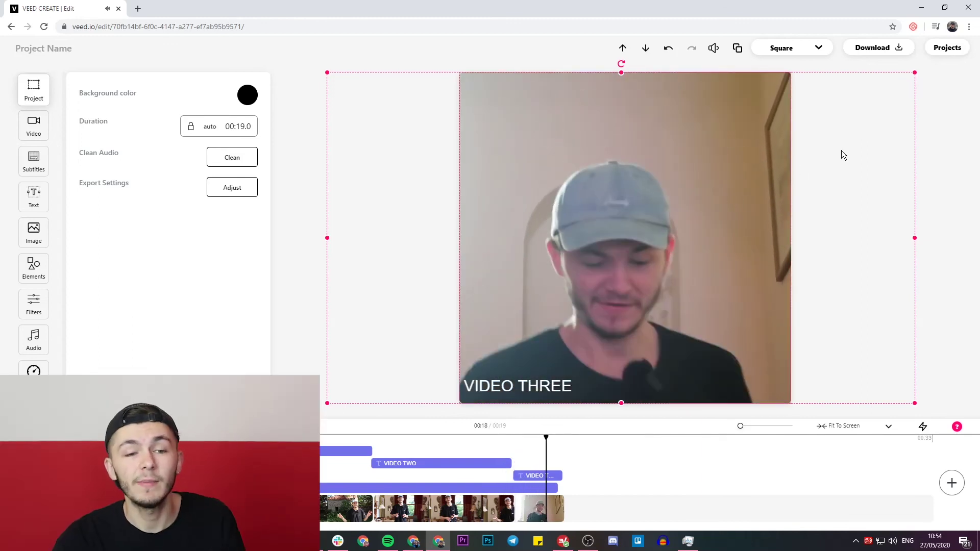
# - Start rendering the square compilation in HD for download
pyautogui.click(882, 52)
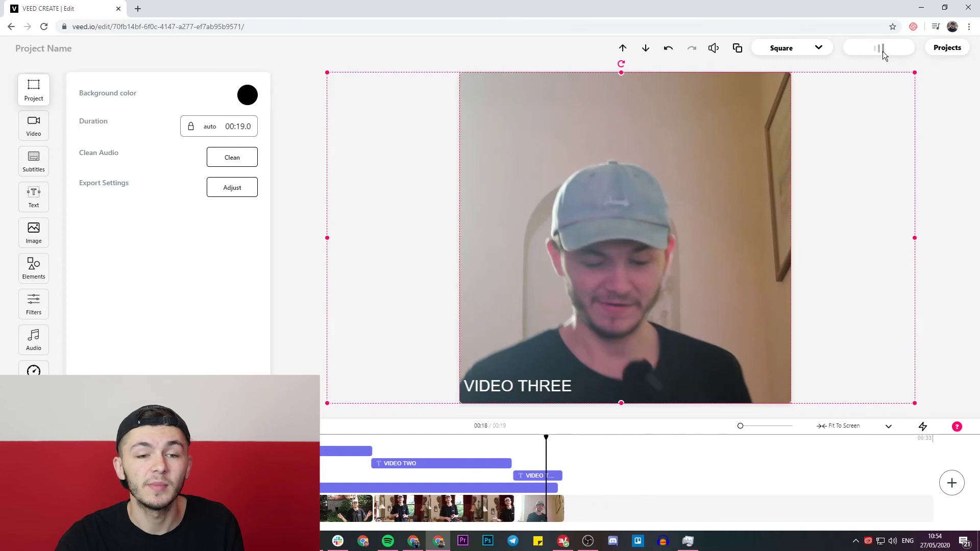